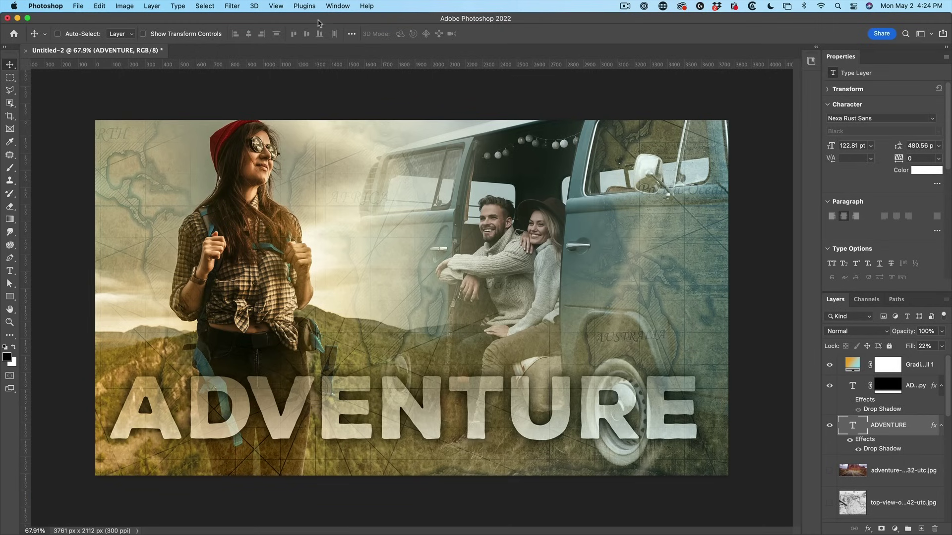
Step: Load the van, hiker and vintage map photos from the travel folder with Load Files into Stack
{"action": "left_click", "coordinate": [78, 6]}
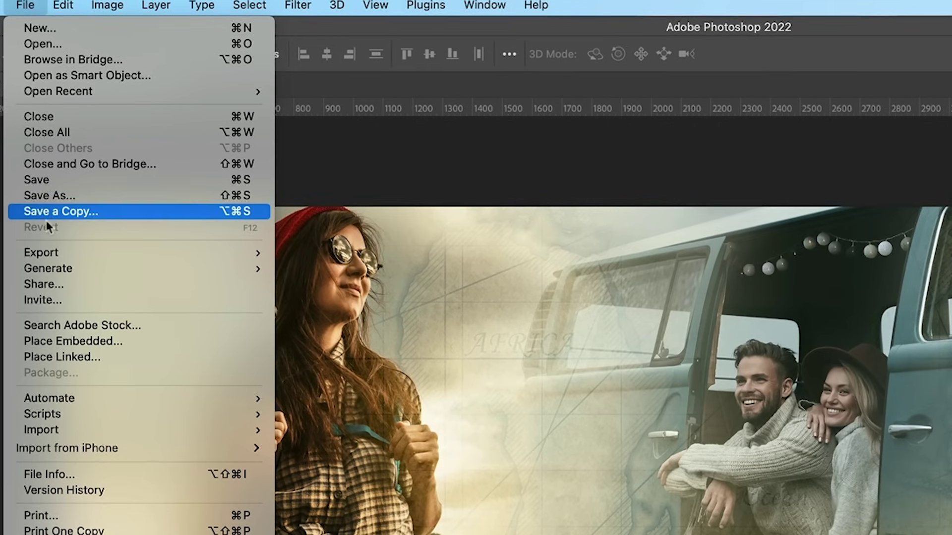
{"action": "mouse_move", "coordinate": [81, 397]}
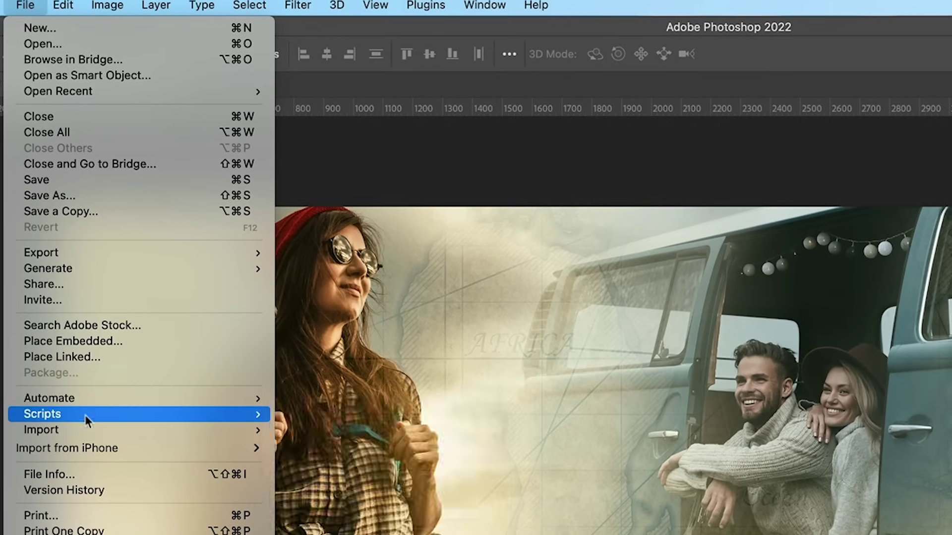
{"action": "mouse_move", "coordinate": [84, 417]}
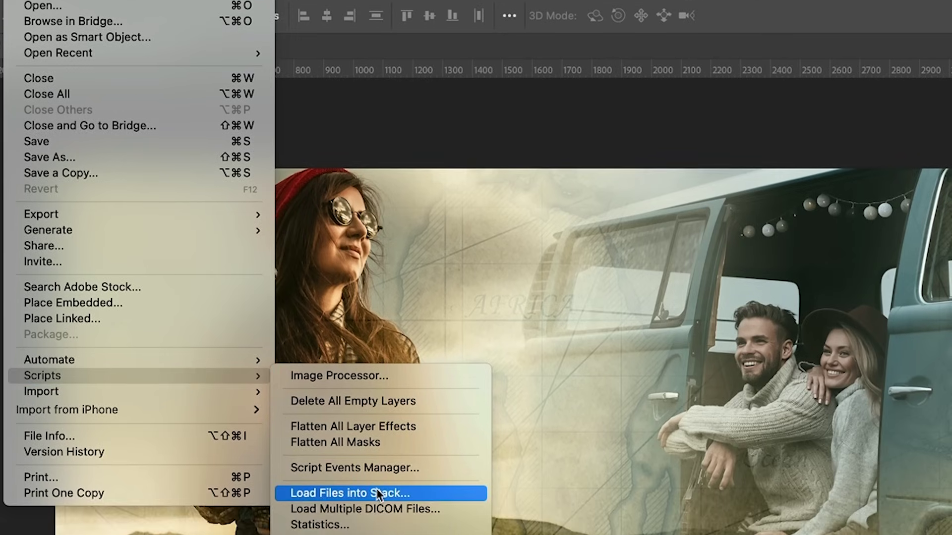
{"action": "left_click", "coordinate": [376, 492]}
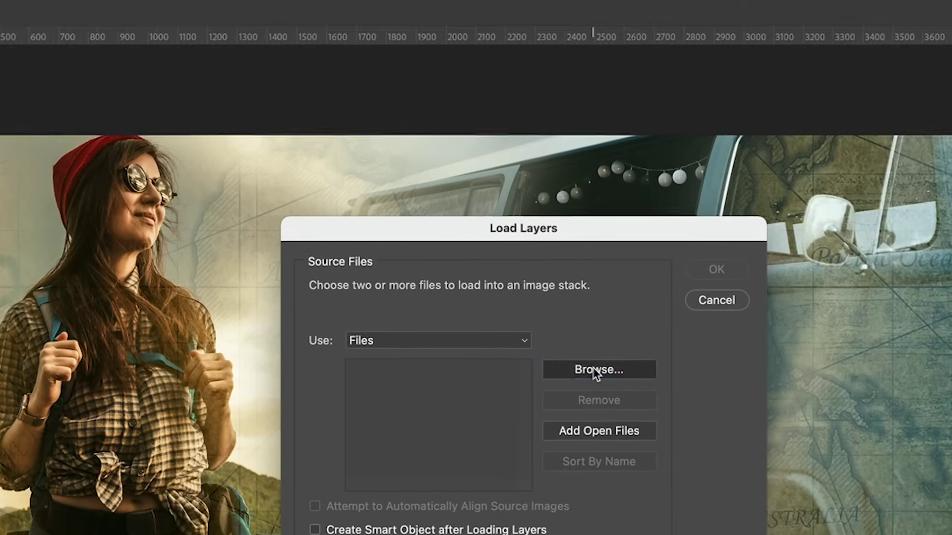
{"action": "left_click", "coordinate": [748, 281]}
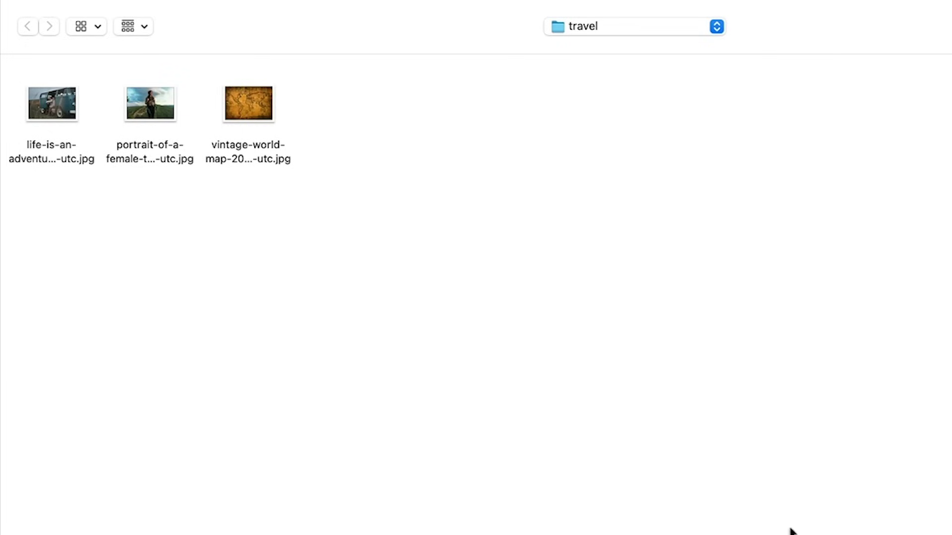
{"action": "left_click_drag", "start_coordinate": [509, 312], "coordinate": [1, 53]}
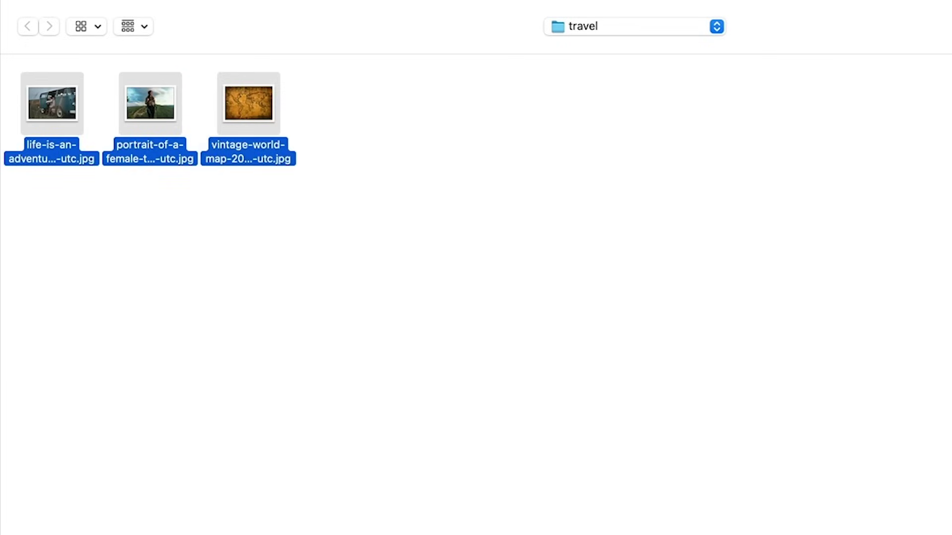
{"action": "key", "text": "Return"}
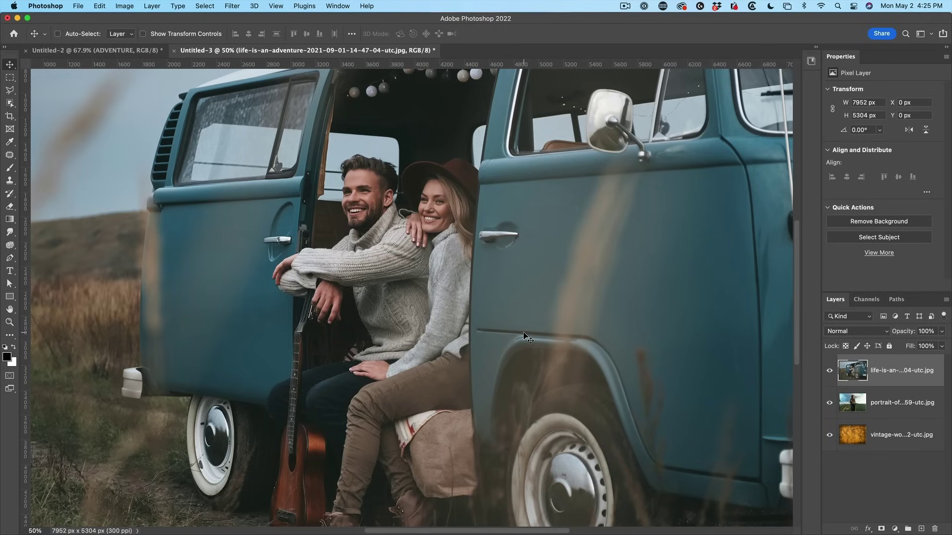
Step: Crop the canvas to about 6979 × 4208 px by pulling in the top-left and bottom-right corners
{"action": "key", "text": "super+0"}
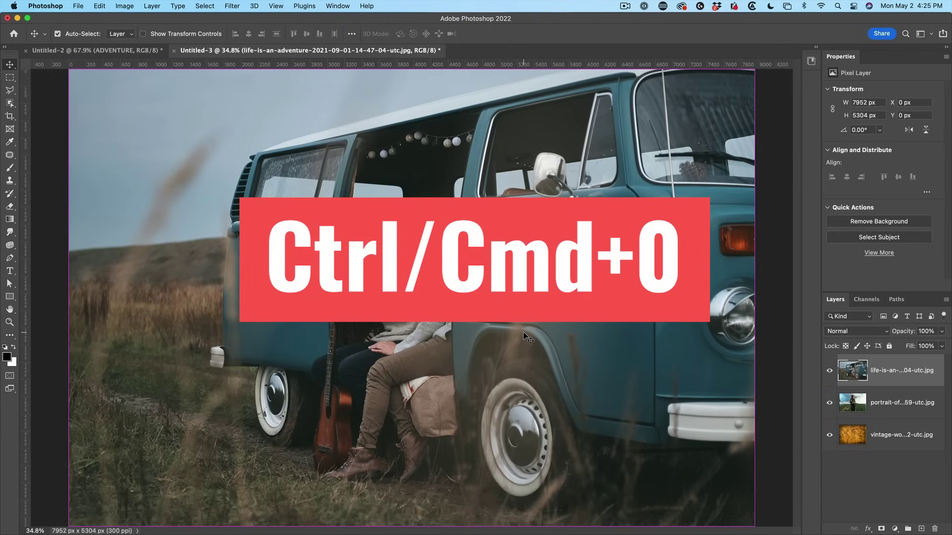
{"action": "key", "text": "super"}
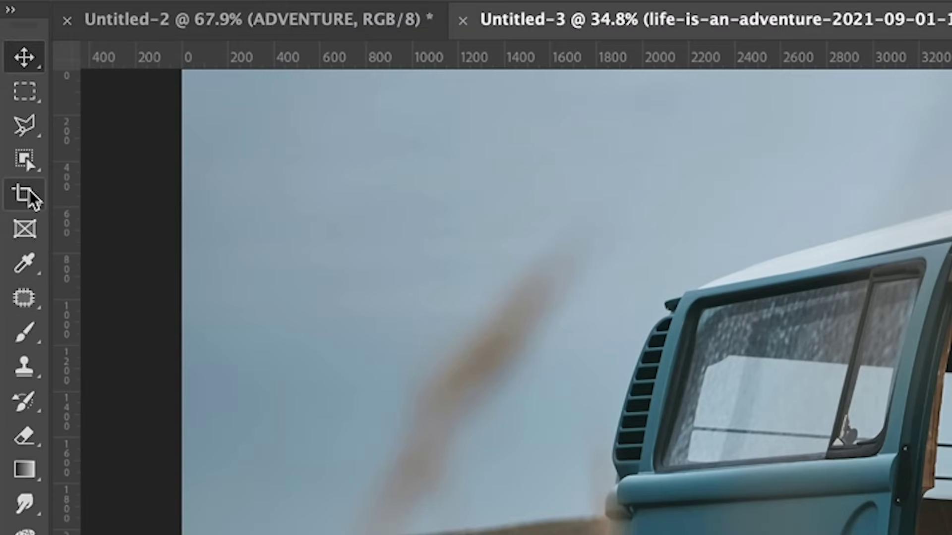
{"action": "left_click", "coordinate": [29, 195]}
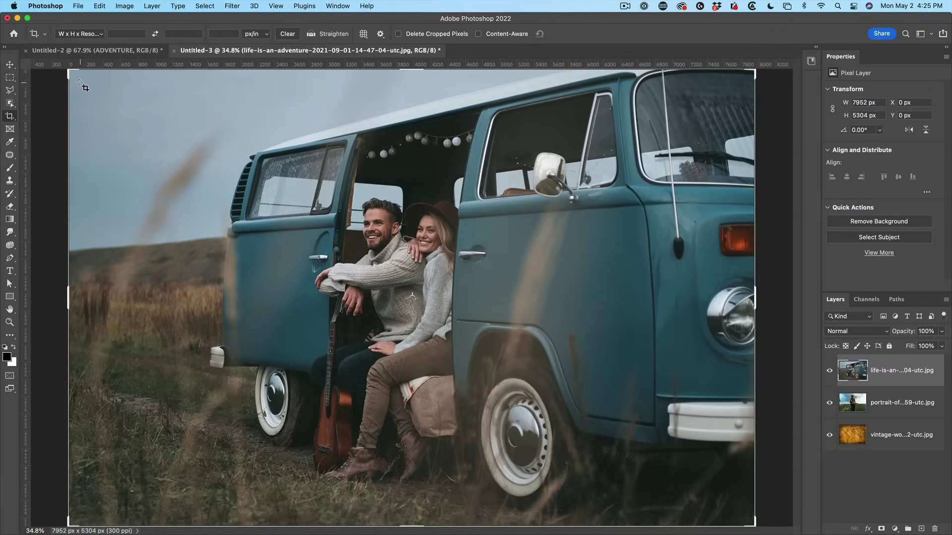
{"action": "left_click_drag", "start_coordinate": [68, 71], "coordinate": [69, 75]}
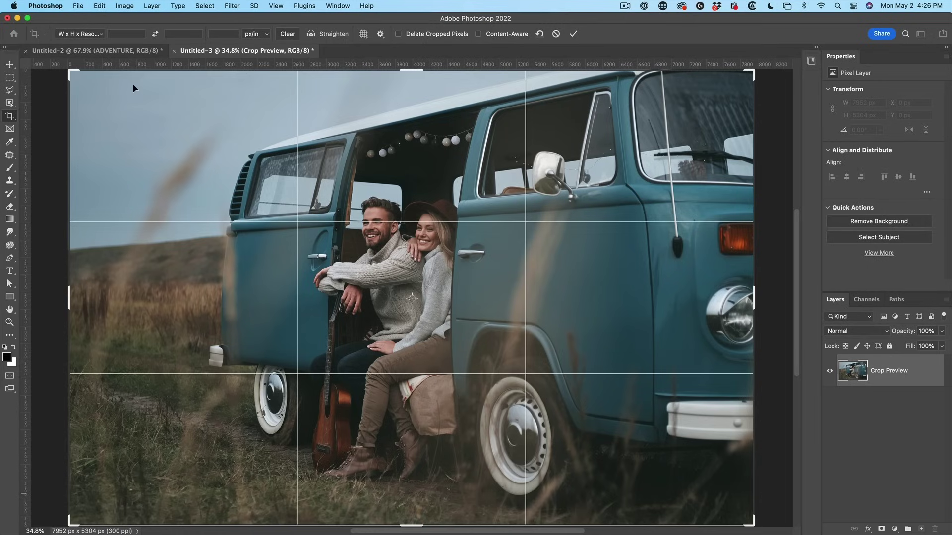
{"action": "left_click_drag", "start_coordinate": [77, 74], "coordinate": [89, 85]}
{"action": "left_click_drag", "start_coordinate": [732, 508], "coordinate": [711, 477]}
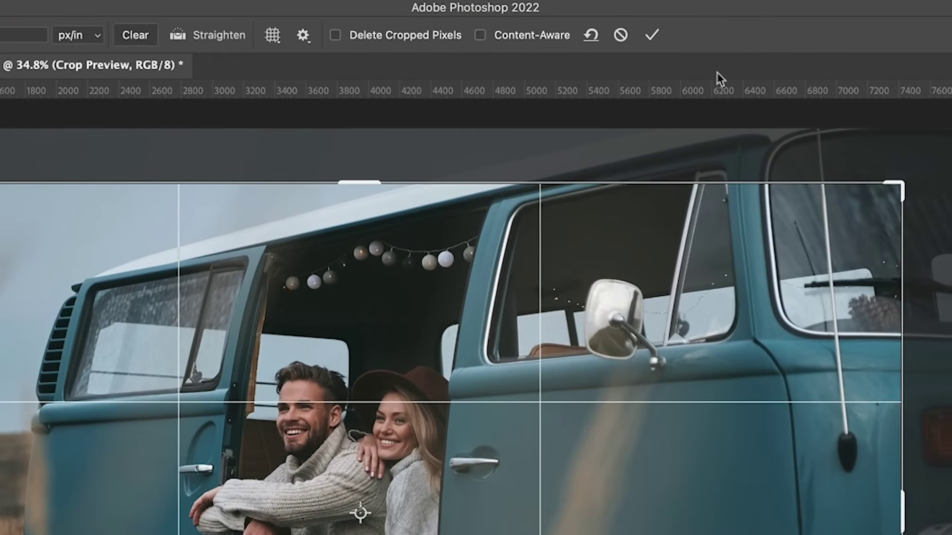
{"action": "left_click", "coordinate": [649, 31]}
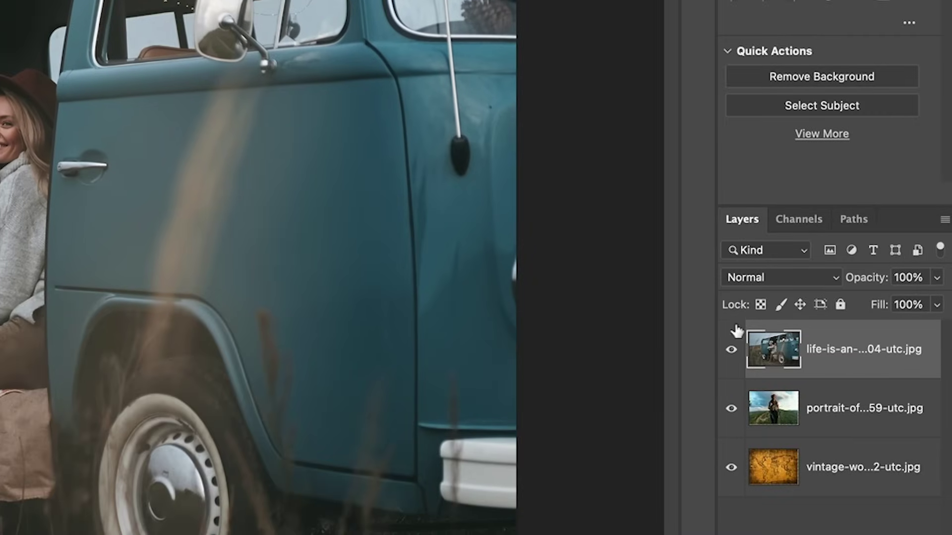
Step: Hide the vintage map layer while keeping the van photo visible
{"action": "left_click", "coordinate": [731, 350]}
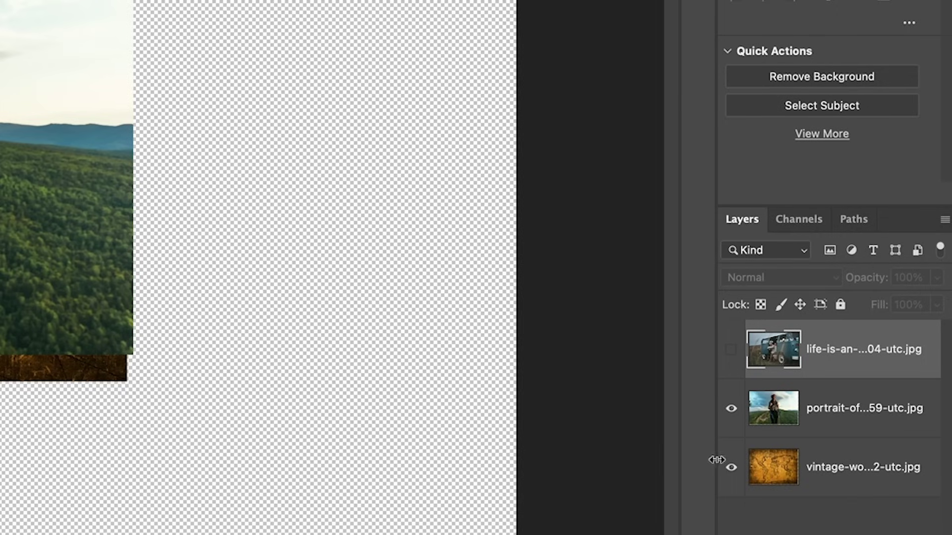
{"action": "left_click", "coordinate": [731, 468]}
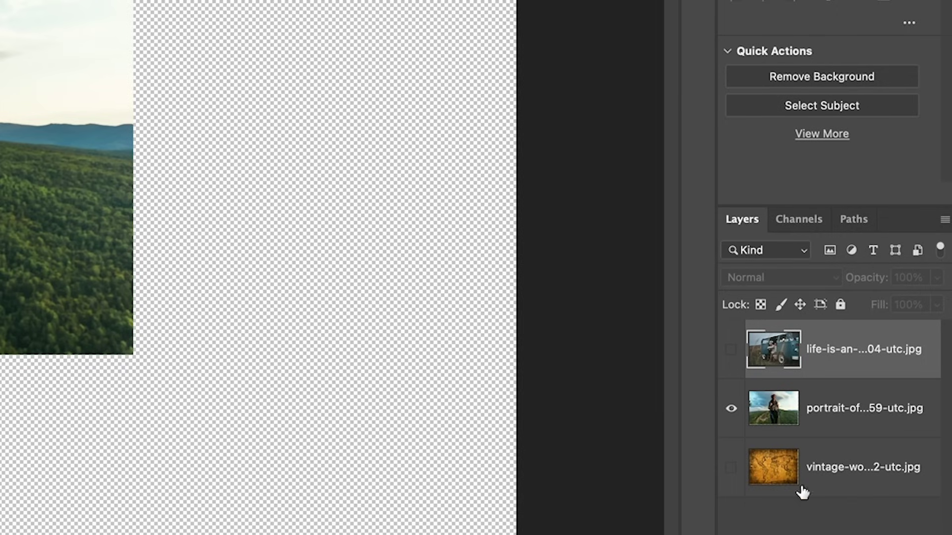
{"action": "left_click", "coordinate": [731, 350]}
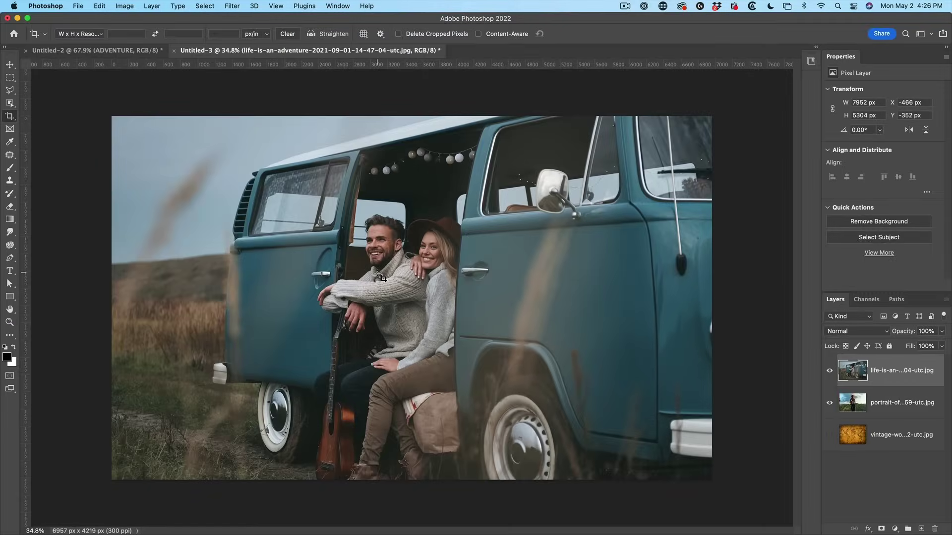
Step: Shift the van photo right and up to expose the hiker's landscape on the left
{"action": "left_click", "coordinate": [10, 64]}
{"action": "left_click_drag", "start_coordinate": [431, 354], "coordinate": [552, 336]}
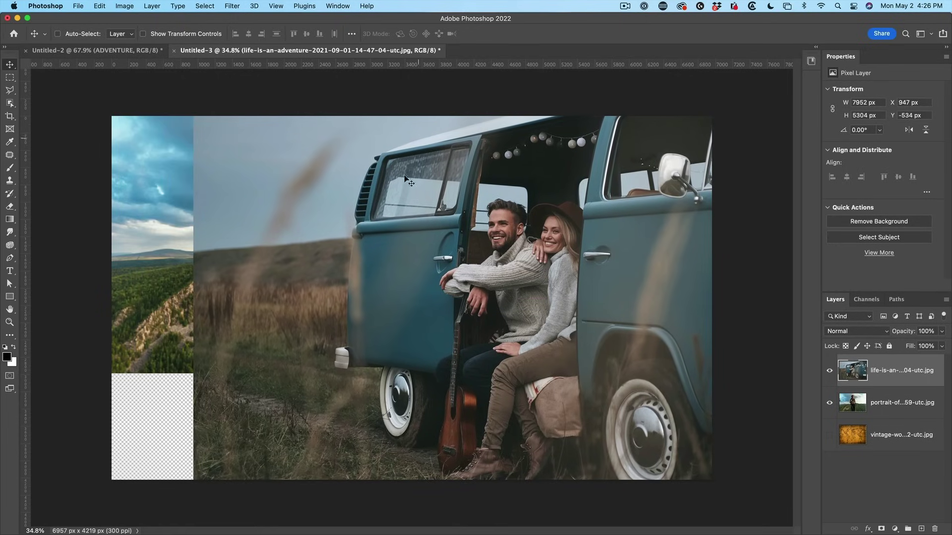
{"action": "left_click_drag", "start_coordinate": [486, 288], "coordinate": [489, 272]}
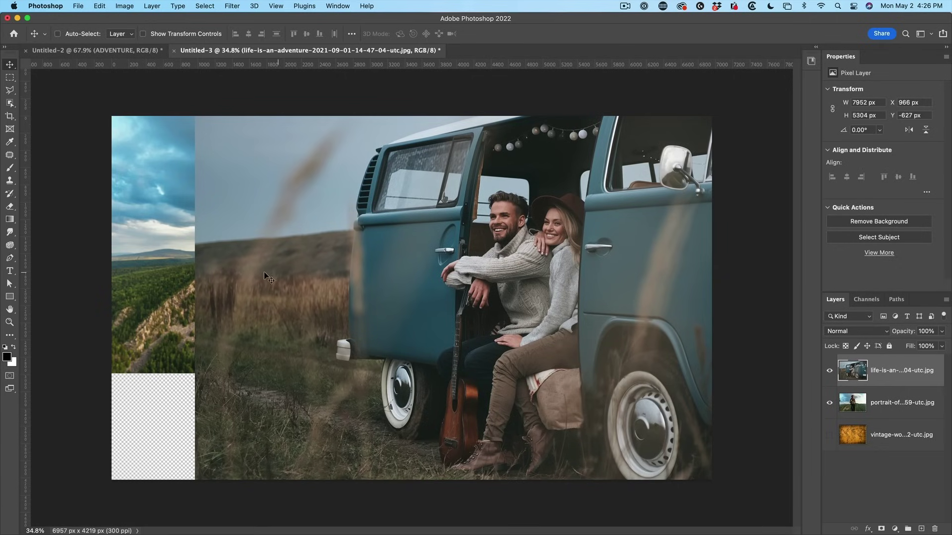
Step: Move the hiker portrait layer above the van photo and lower it slightly
{"action": "left_click", "coordinate": [886, 407]}
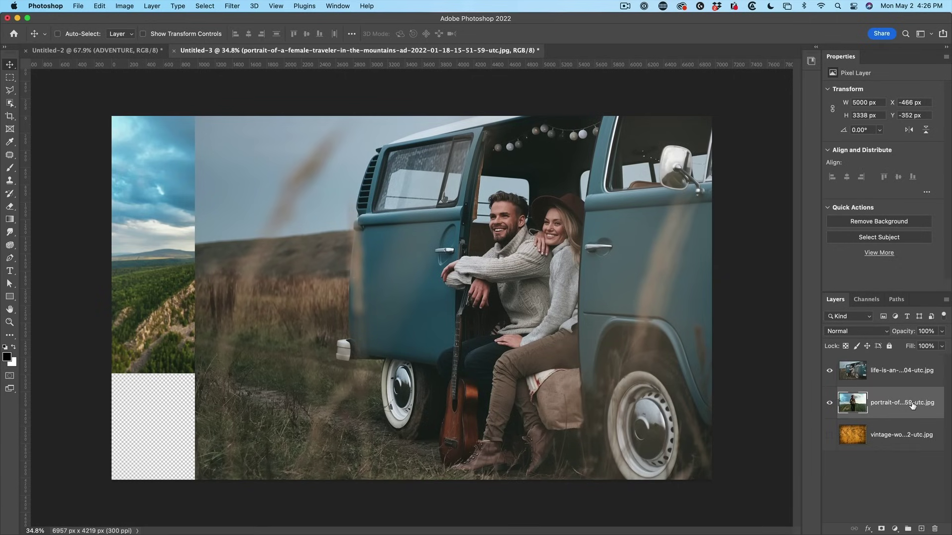
{"action": "left_click_drag", "start_coordinate": [911, 406], "coordinate": [897, 358]}
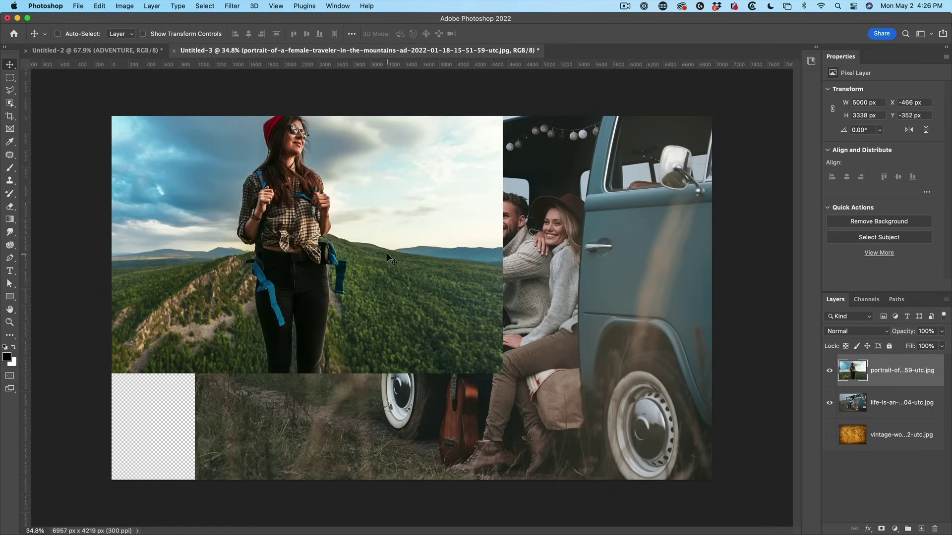
{"action": "left_click_drag", "start_coordinate": [389, 261], "coordinate": [380, 307]}
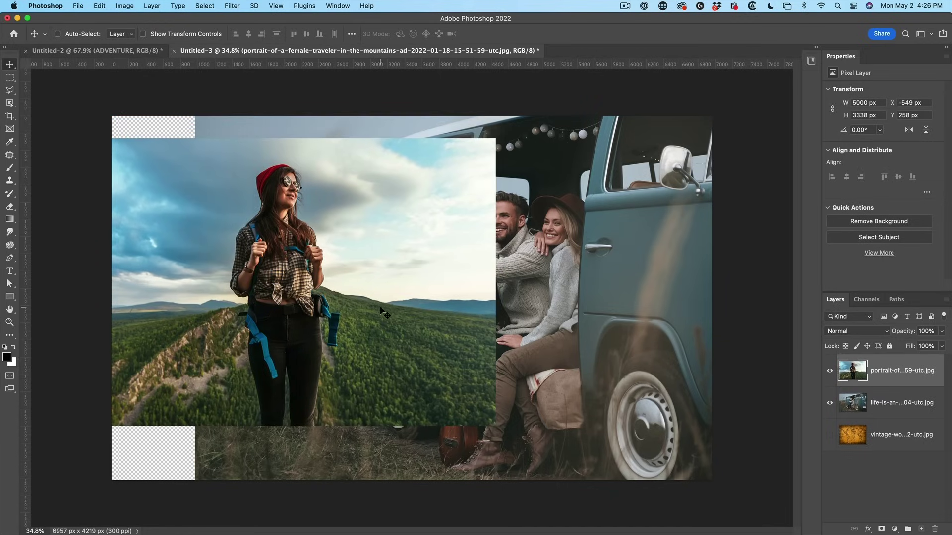
{"action": "key", "text": "super"}
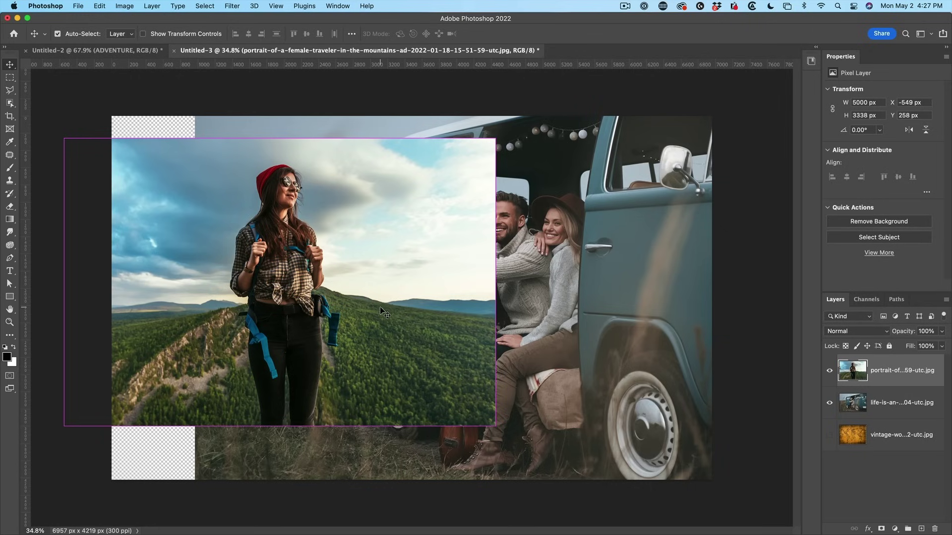
Step: Free-transform the portrait to about 140% and shift it left to cover the canvas's left side
{"action": "key", "text": "super+t"}
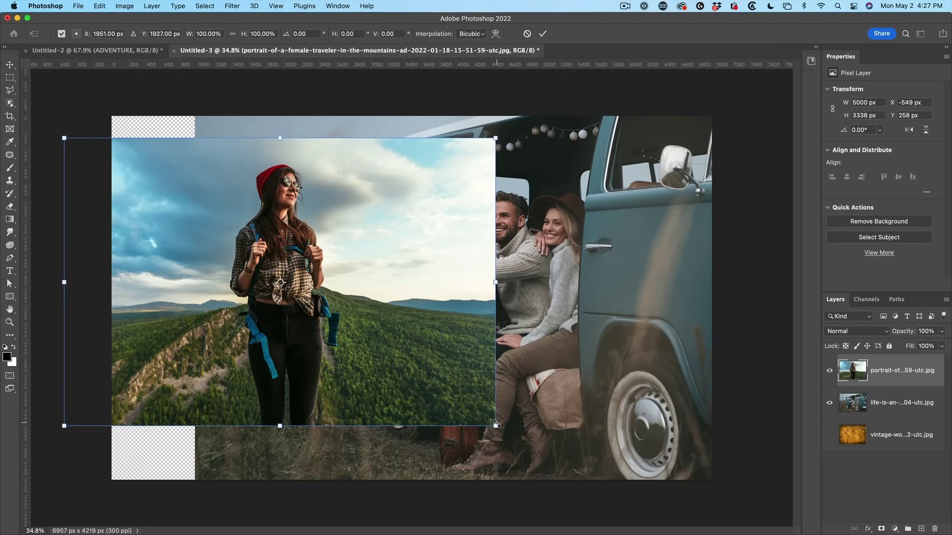
{"action": "left_click_drag", "start_coordinate": [497, 435], "coordinate": [588, 497]}
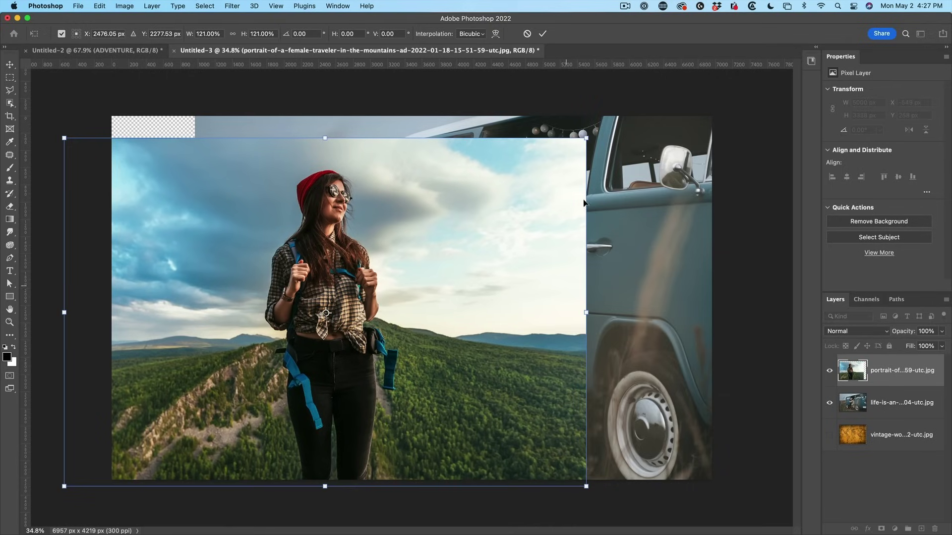
{"action": "left_click_drag", "start_coordinate": [586, 139], "coordinate": [660, 78]}
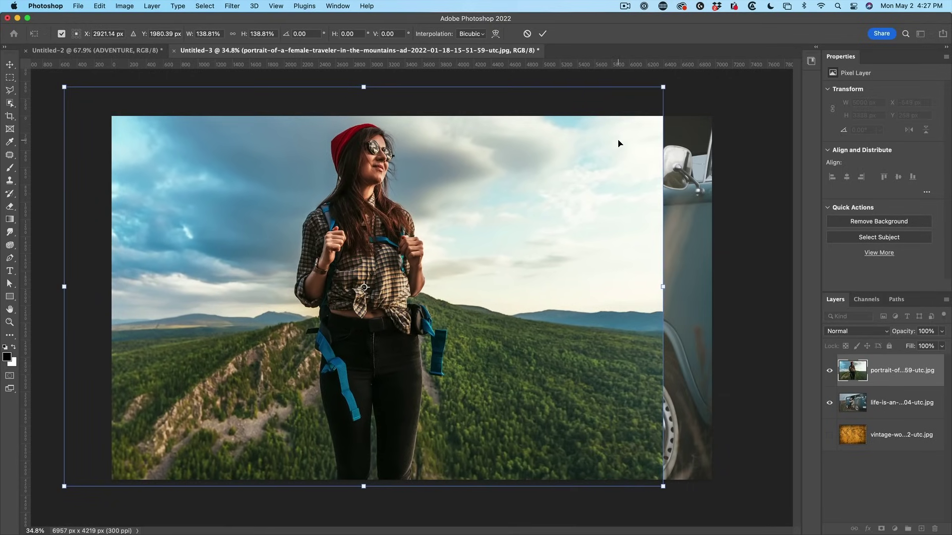
{"action": "left_click_drag", "start_coordinate": [619, 143], "coordinate": [500, 141]}
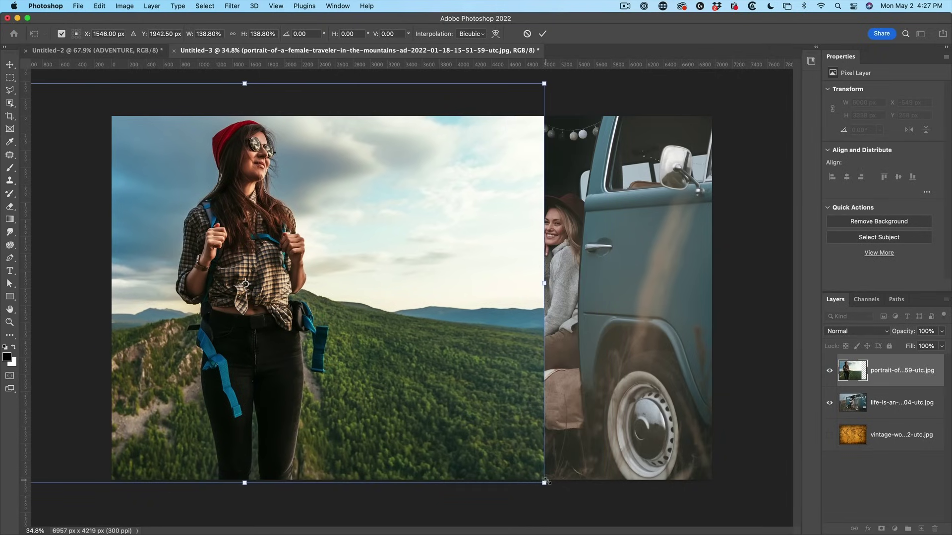
{"action": "left_click_drag", "start_coordinate": [545, 482], "coordinate": [551, 488]}
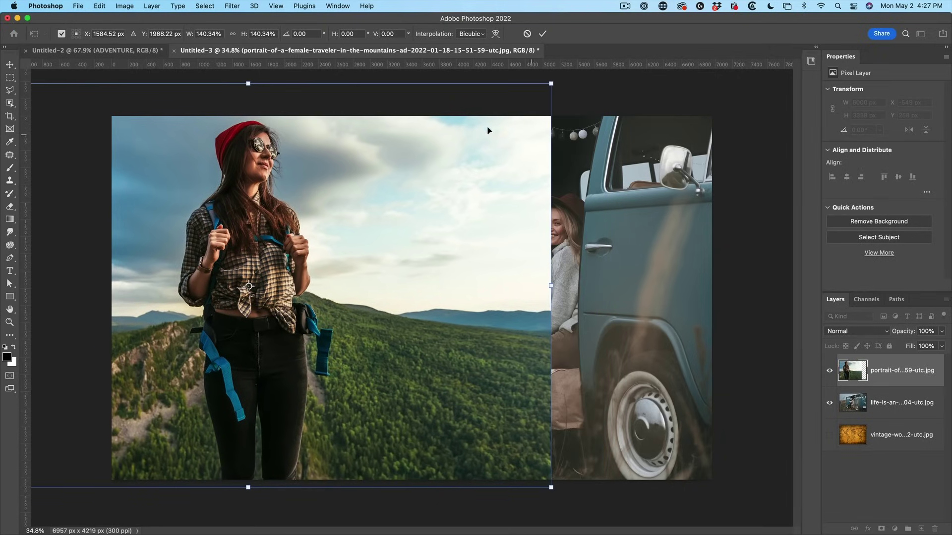
{"action": "mouse_move", "coordinate": [354, 241]}
{"action": "left_mouse_down"}
{"action": "mouse_move", "coordinate": [373, 242]}
{"action": "mouse_move", "coordinate": [366, 238]}
{"action": "left_mouse_up"}
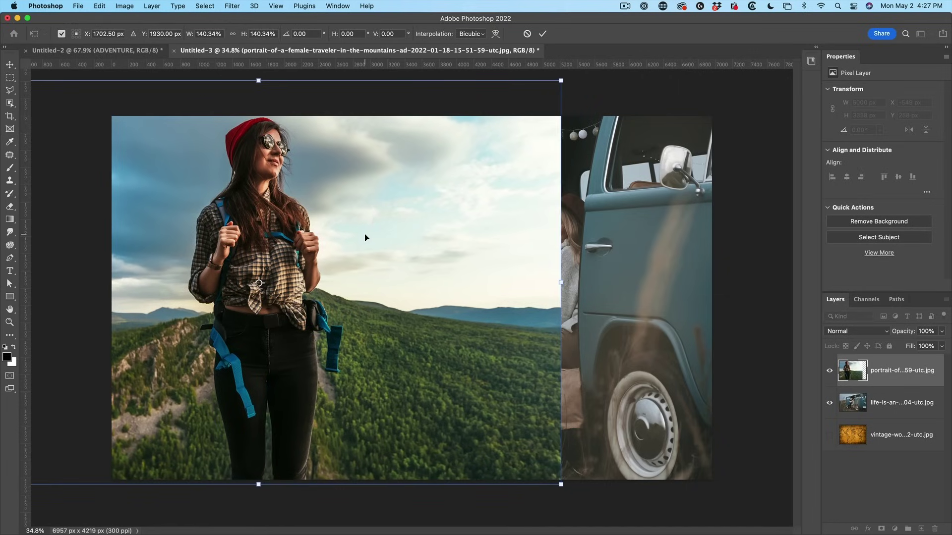
{"action": "key", "text": "Return"}
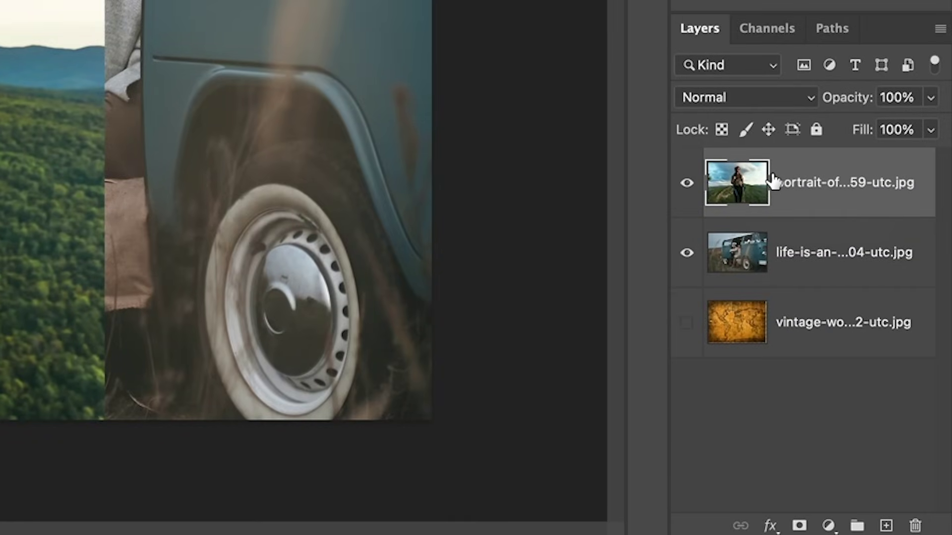
Step: Attach an all-white layer mask to the hiker portrait layer
{"action": "left_click", "coordinate": [798, 526]}
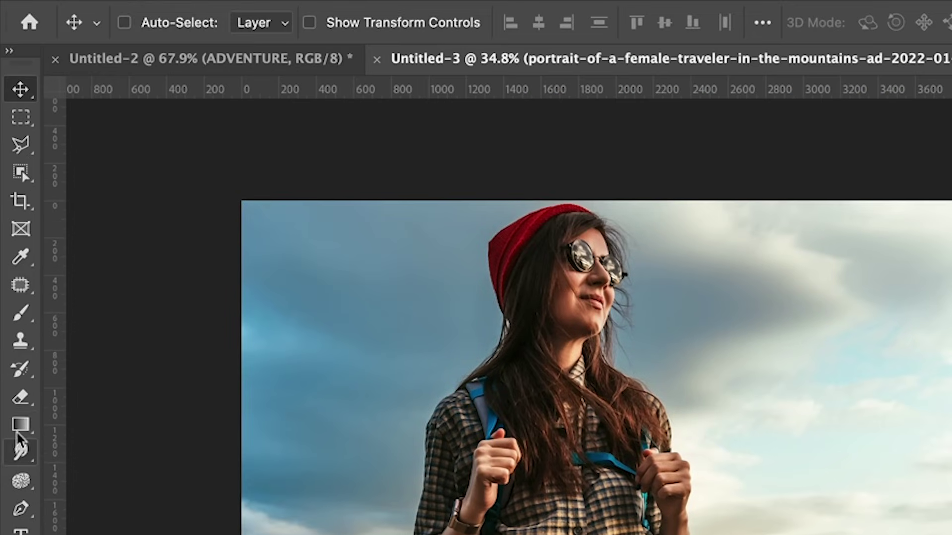
{"action": "left_click", "coordinate": [21, 425]}
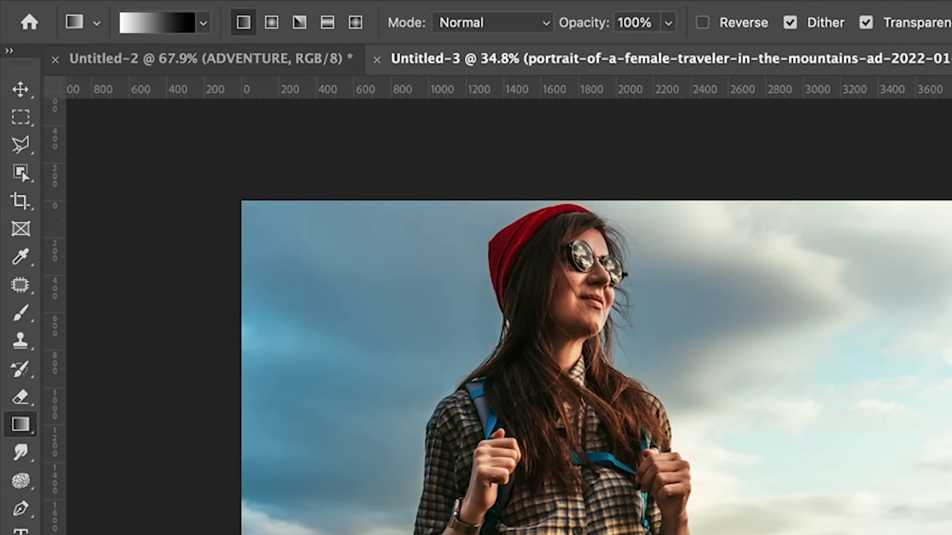
Step: Move the three basic gradient presets into the Basics folder
{"action": "left_click", "coordinate": [204, 23]}
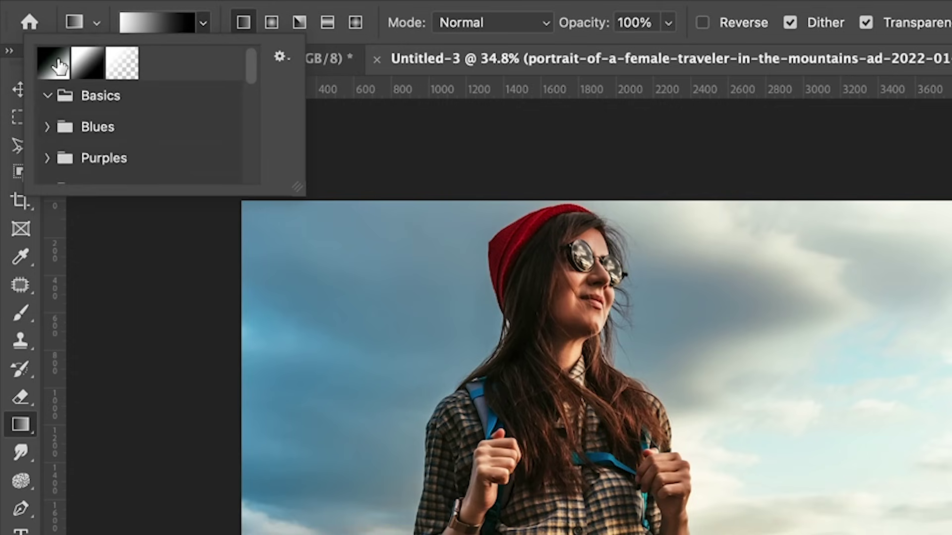
{"action": "left_click", "coordinate": [59, 66]}
{"action": "left_click", "coordinate": [89, 64]}
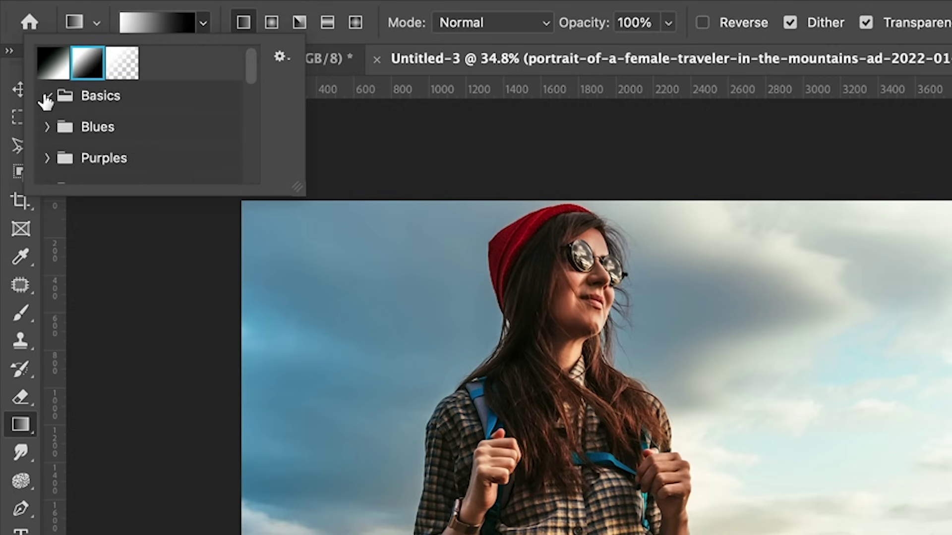
{"action": "left_click", "coordinate": [121, 66]}
{"action": "left_click", "coordinate": [60, 71], "text": "shift"}
{"action": "left_click_drag", "start_coordinate": [125, 64], "coordinate": [134, 95]}
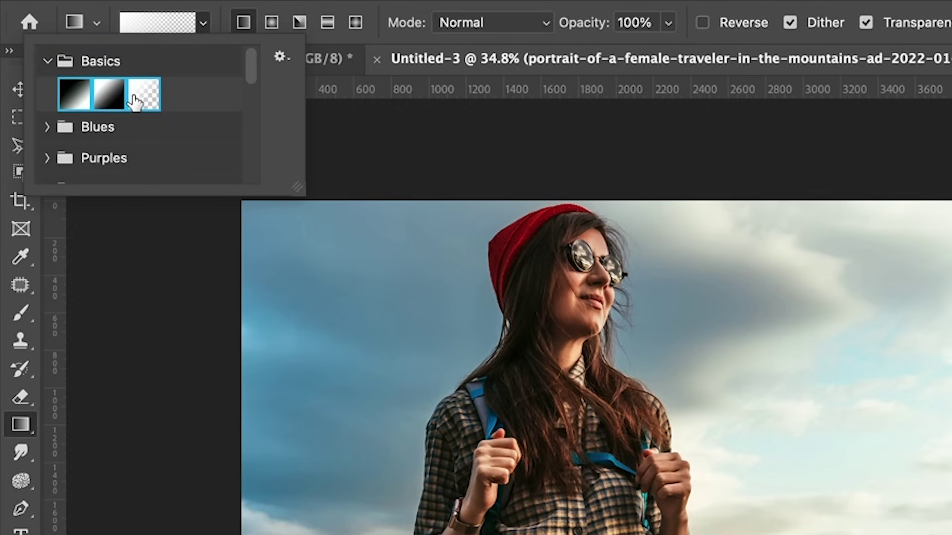
{"action": "left_click", "coordinate": [47, 61]}
{"action": "left_click", "coordinate": [47, 61]}
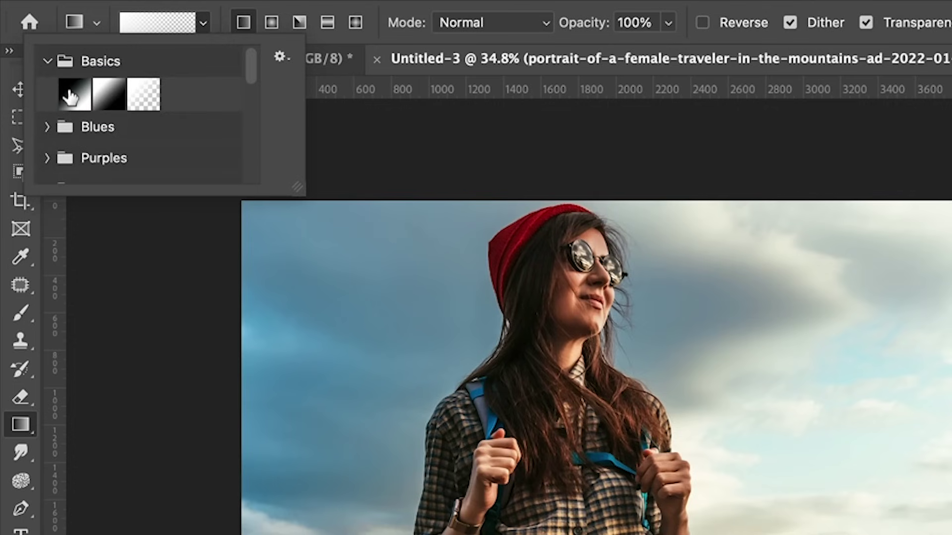
Step: Choose the black-to-white gradient preset
{"action": "left_click", "coordinate": [70, 96]}
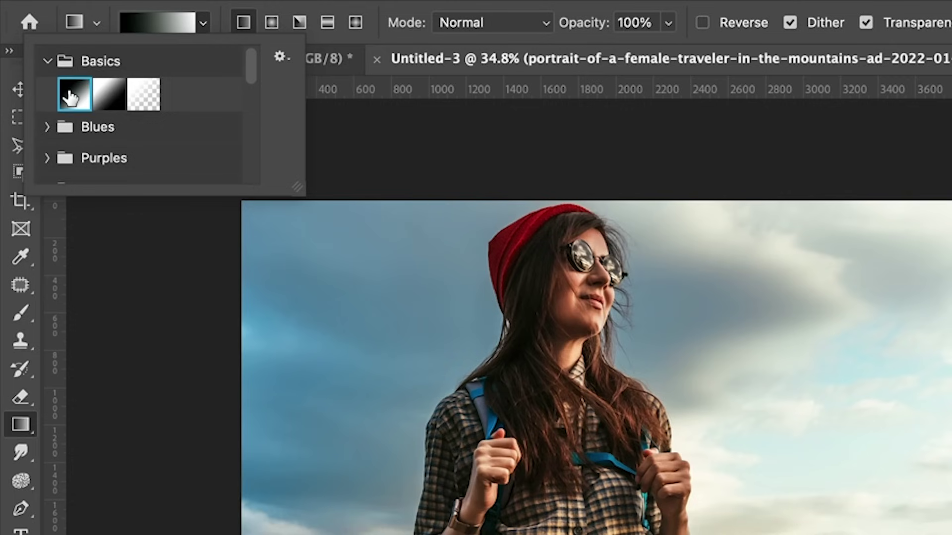
{"action": "left_click", "coordinate": [141, 95], "text": "shift"}
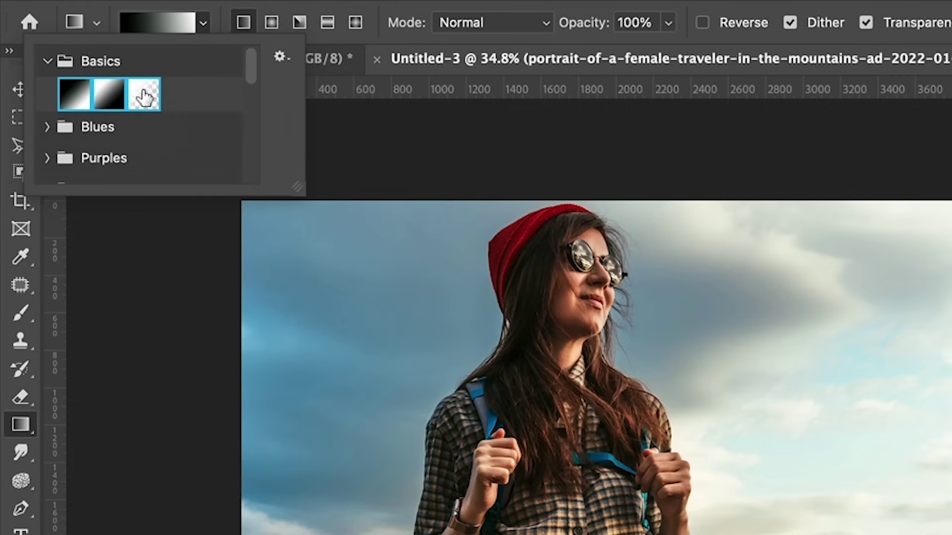
{"action": "left_click_drag", "start_coordinate": [141, 96], "coordinate": [128, 45]}
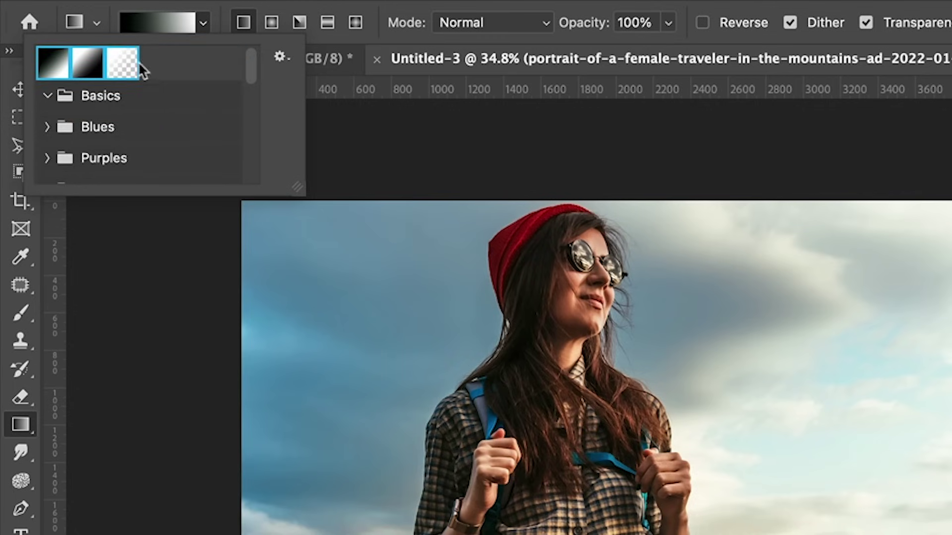
{"action": "left_click", "coordinate": [460, 2]}
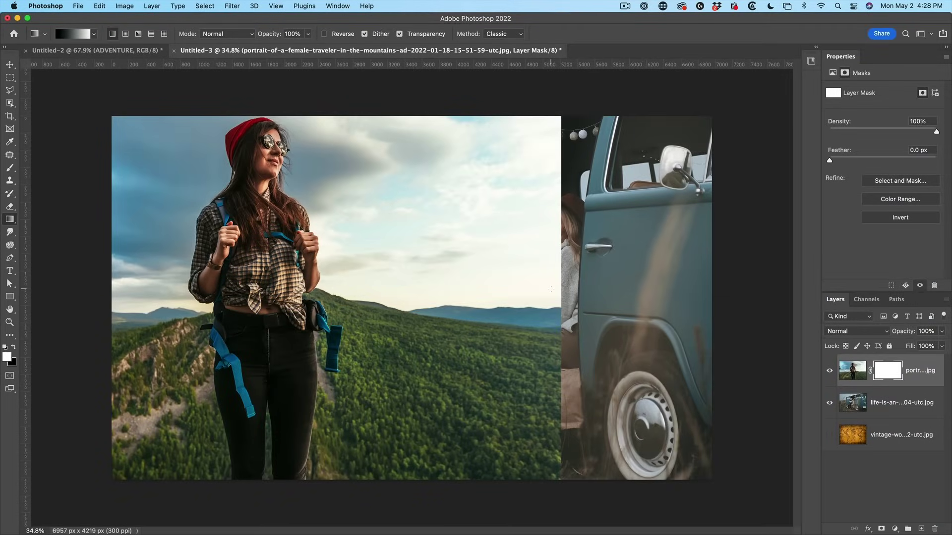
Step: Draw a horizontal gradient on the portrait's mask, fading the hiker into the van photo
{"action": "left_click_drag", "start_coordinate": [550, 289], "coordinate": [327, 289]}
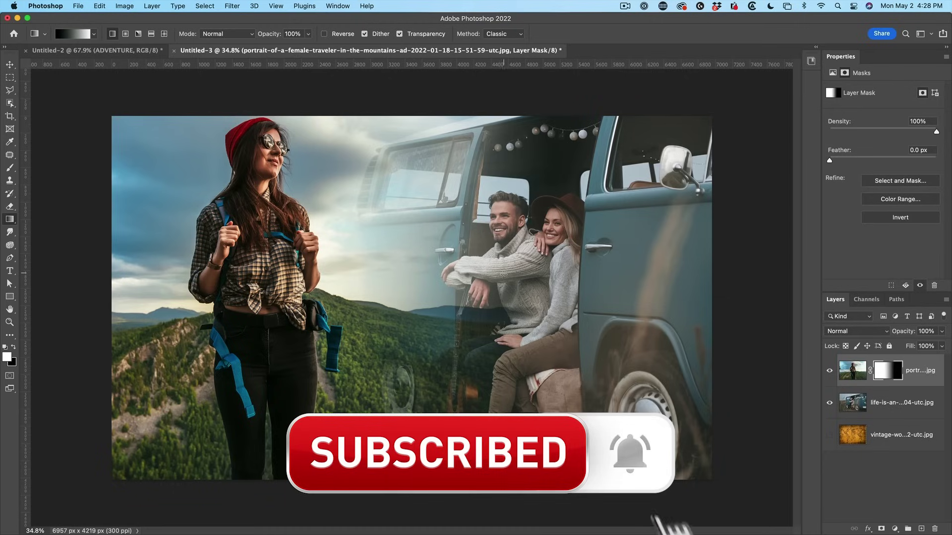
{"action": "left_click_drag", "start_coordinate": [481, 268], "coordinate": [198, 271]}
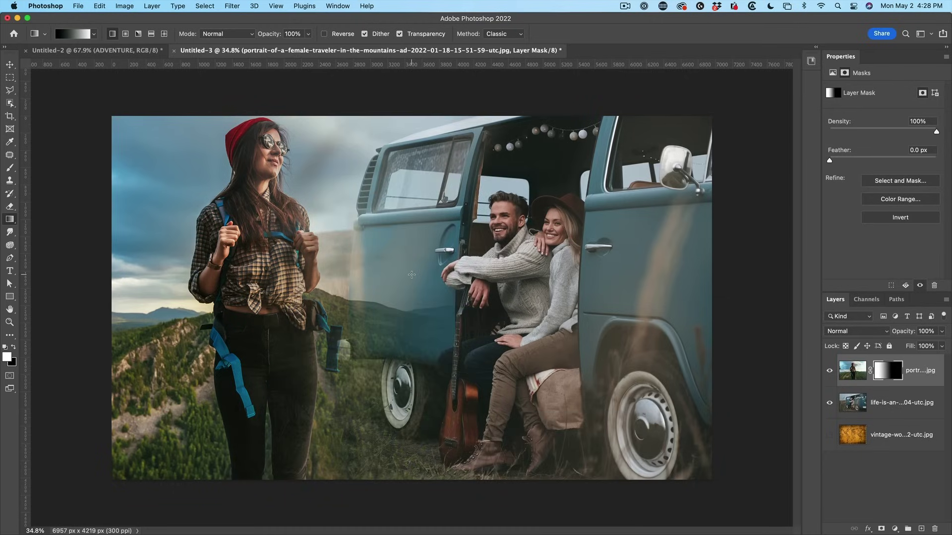
{"action": "left_click_drag", "start_coordinate": [372, 274], "coordinate": [372, 274]}
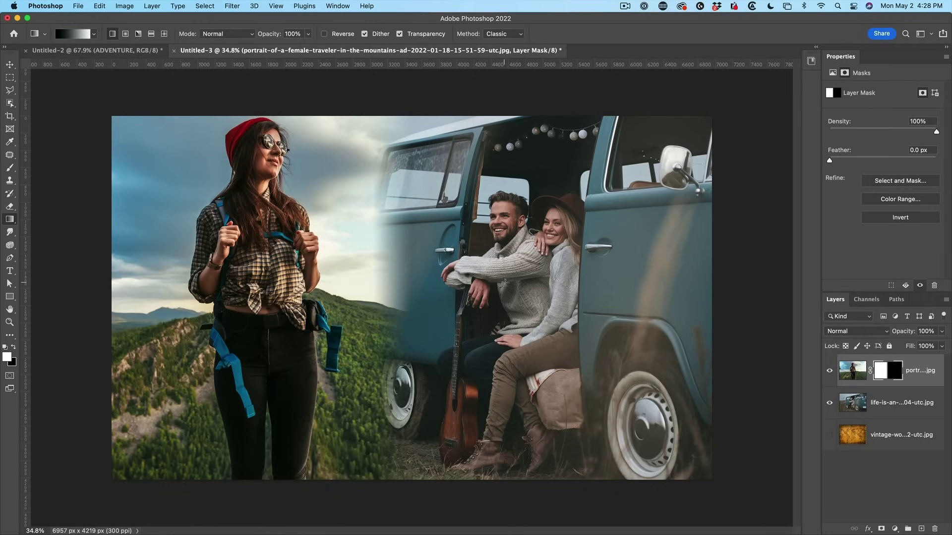
{"action": "left_click_drag", "start_coordinate": [529, 283], "coordinate": [178, 283]}
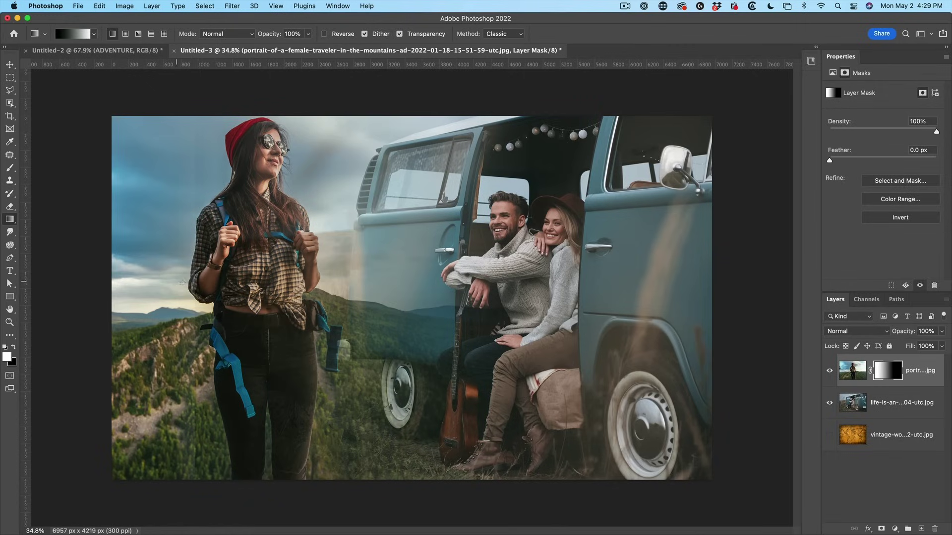
Step: Check the blend by toggling the van layer and mask, then redraw a softer fade
{"action": "left_click", "coordinate": [829, 404]}
{"action": "left_click", "coordinate": [886, 372], "text": "shift"}
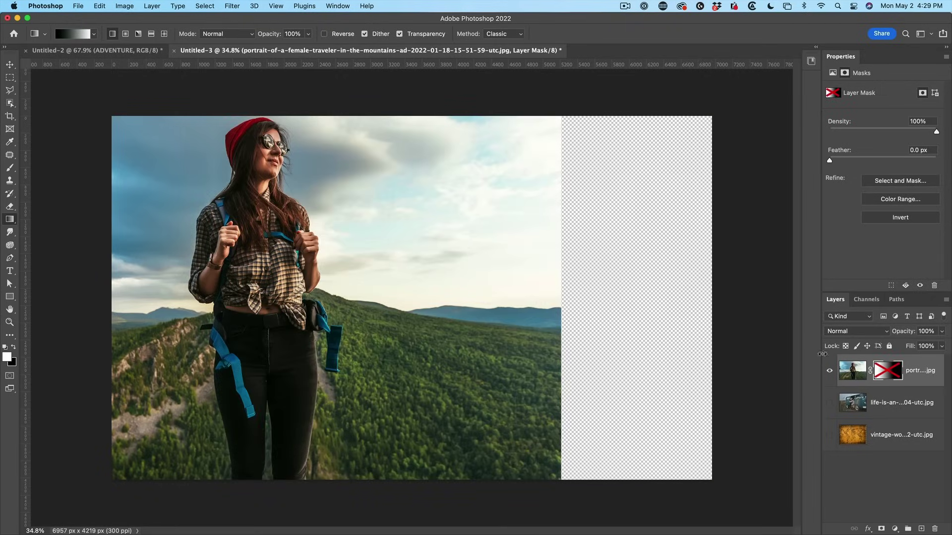
{"action": "left_click", "coordinate": [895, 373], "text": "shift"}
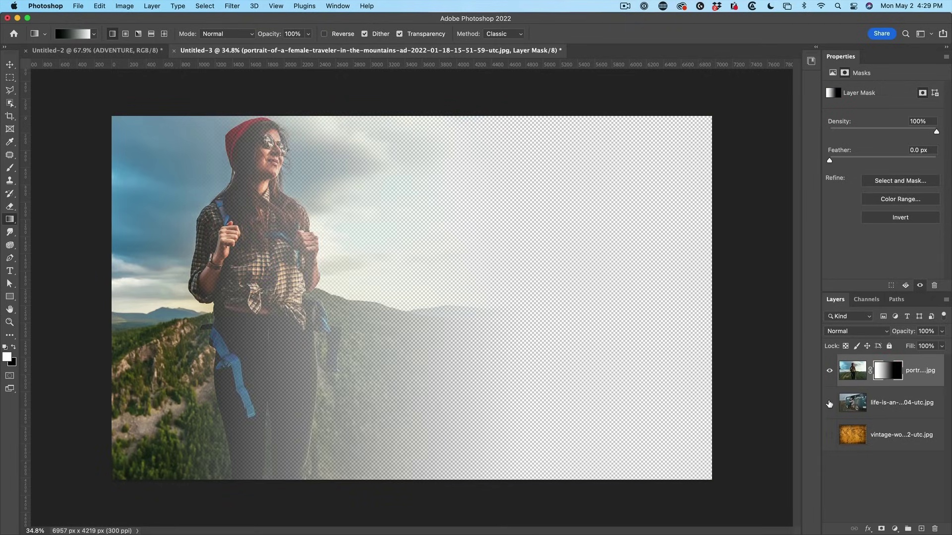
{"action": "left_click", "coordinate": [829, 403]}
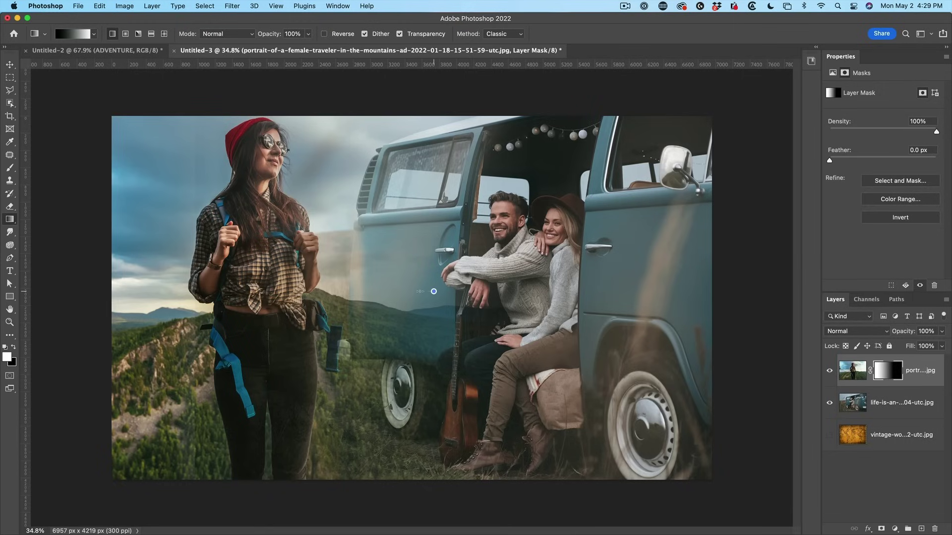
{"action": "left_click_drag", "start_coordinate": [343, 292], "coordinate": [346, 290]}
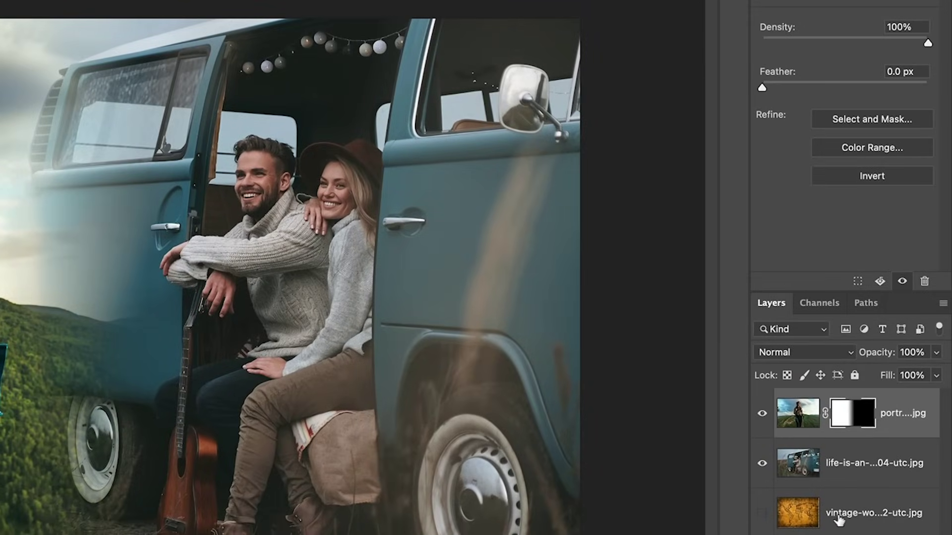
Step: Move the vintage map layer to the top of the stack and make it visible
{"action": "left_click_drag", "start_coordinate": [841, 520], "coordinate": [802, 402]}
{"action": "left_click", "coordinate": [761, 414]}
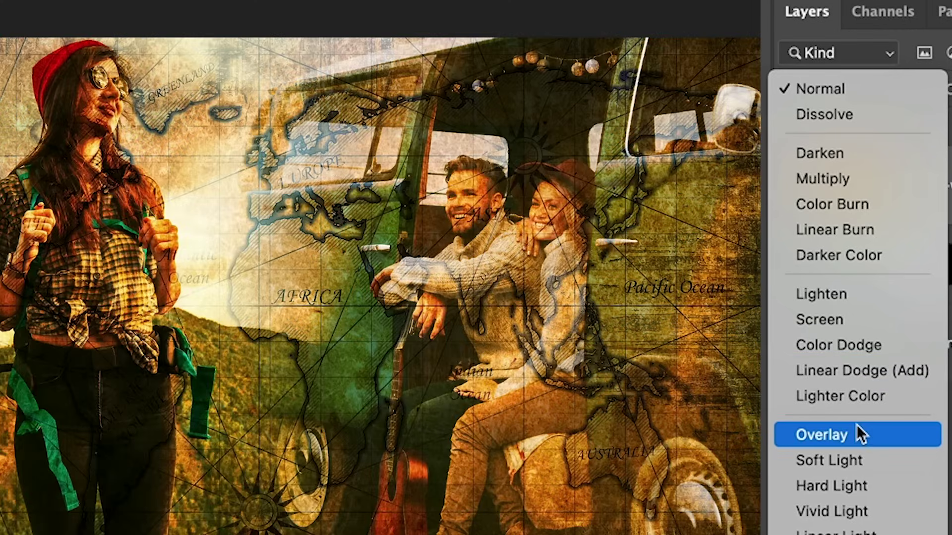
Step: Set the vintage map layer to Overlay blend mode at 48% opacity
{"action": "scroll", "coordinate": [855, 465], "scroll_direction": "down", "scroll_amount": 5}
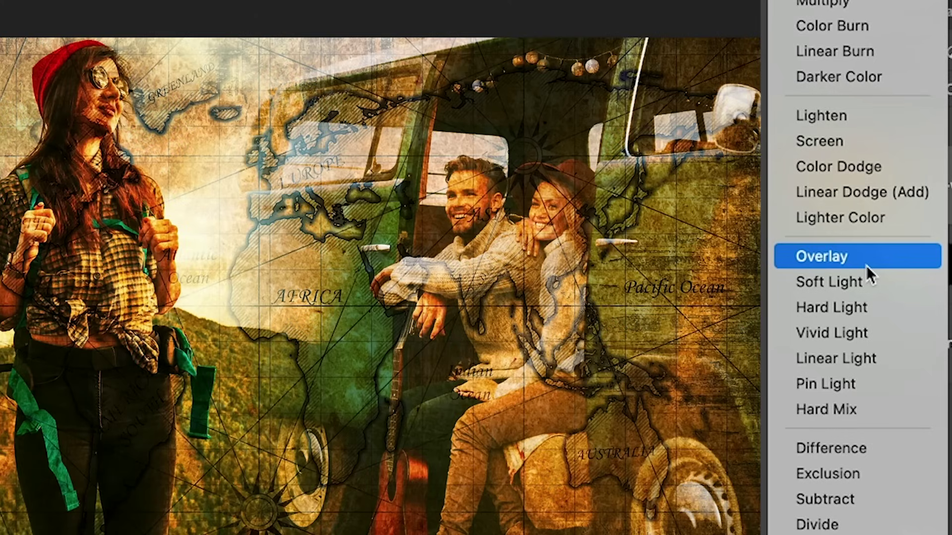
{"action": "left_click", "coordinate": [866, 266]}
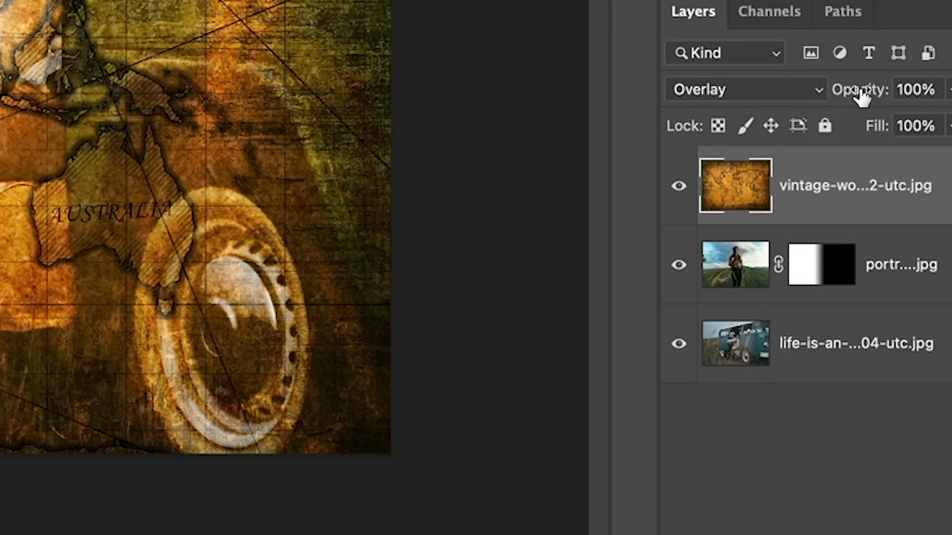
{"action": "left_click_drag", "start_coordinate": [861, 97], "coordinate": [803, 99]}
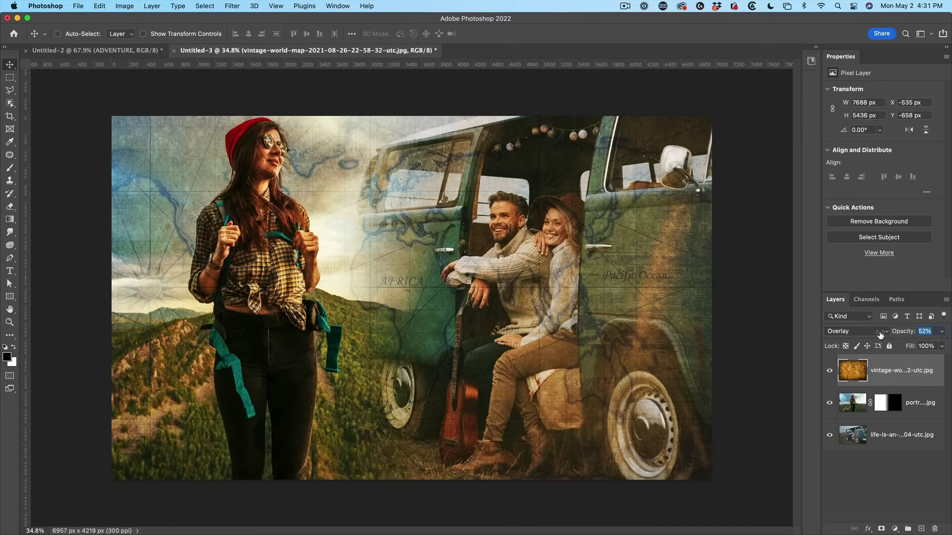
{"action": "left_click_drag", "start_coordinate": [877, 335], "coordinate": [877, 335]}
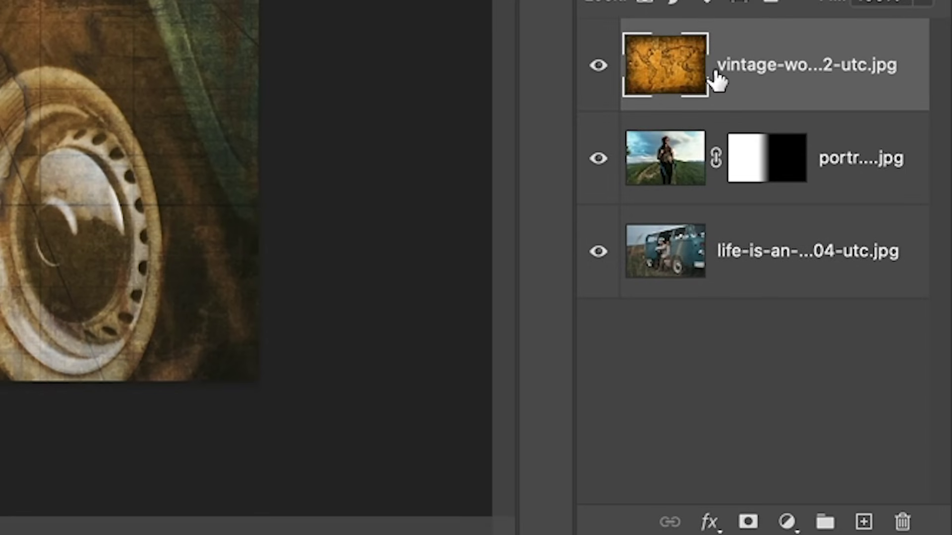
Step: Add a layer mask to the map layer and pick a 1000 px Soft Round brush at 0% hardness
{"action": "left_click", "coordinate": [747, 523]}
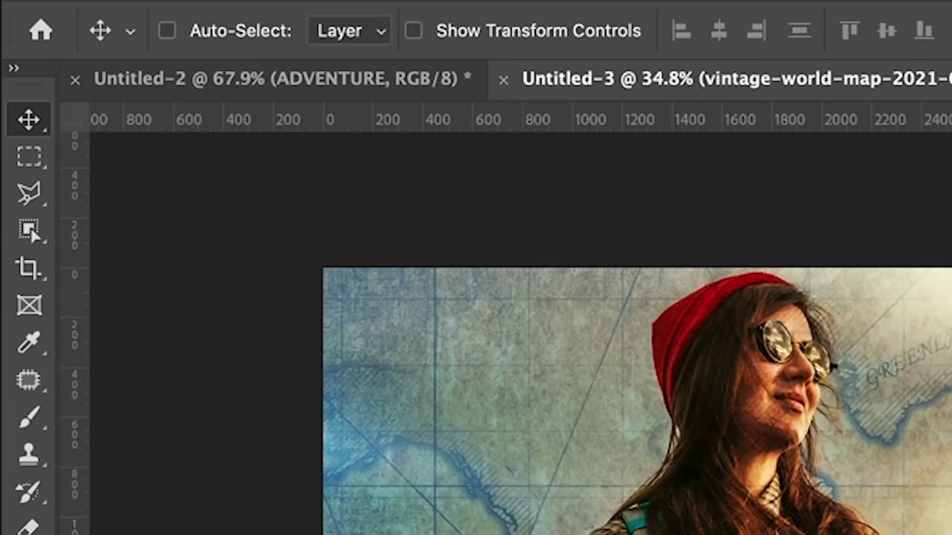
{"action": "left_click_drag", "start_coordinate": [44, 425], "coordinate": [96, 431]}
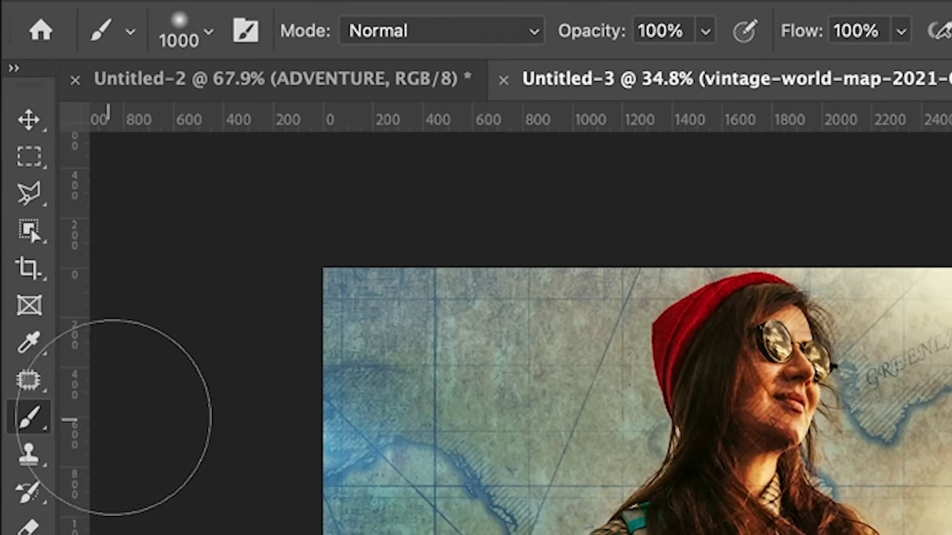
{"action": "left_click", "coordinate": [211, 33]}
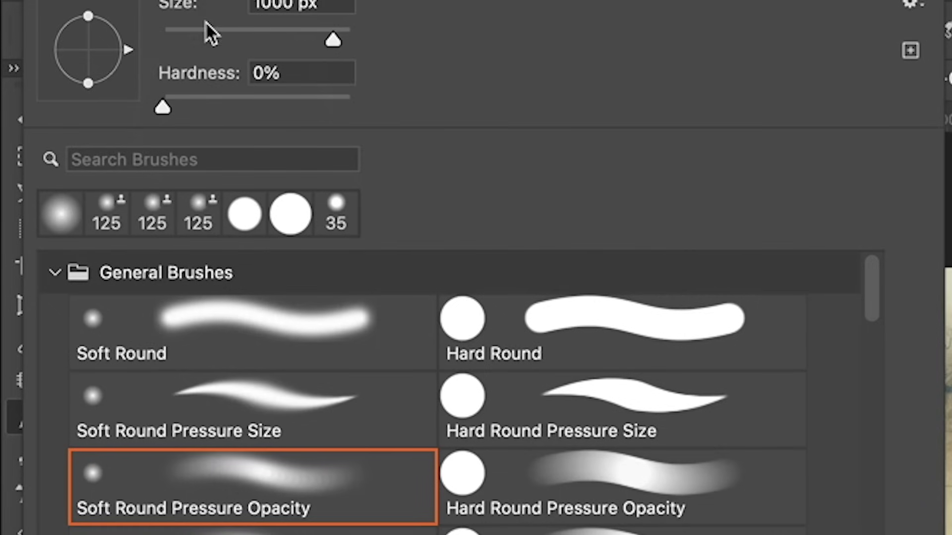
{"action": "left_click", "coordinate": [188, 331]}
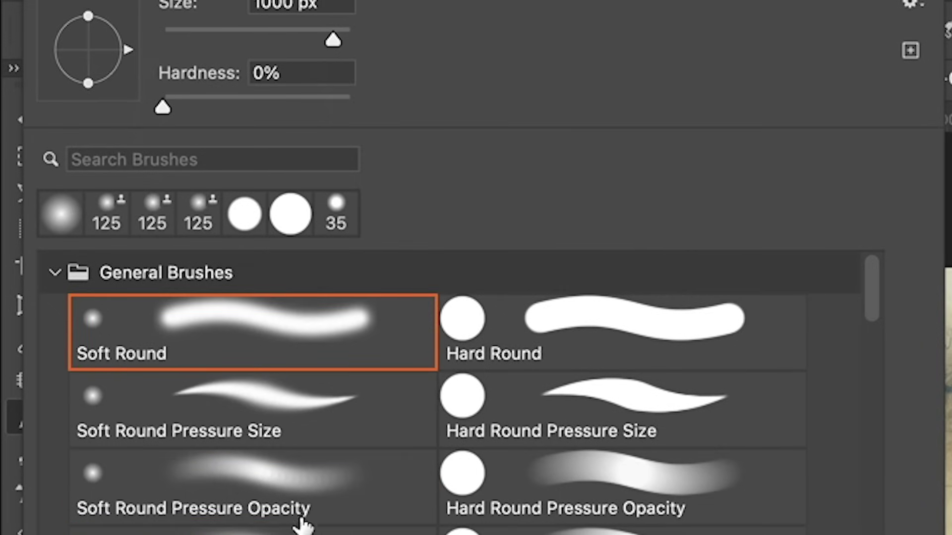
{"action": "key", "text": "Return"}
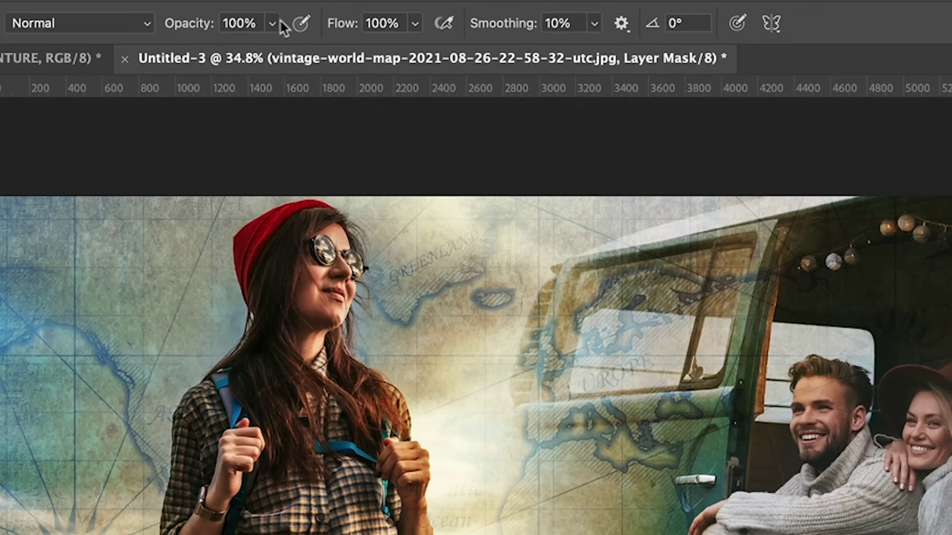
Step: At about 18% brush opacity, paint black on the map mask over the guitar, van wheel, jeans and windshield
{"action": "left_click_drag", "start_coordinate": [186, 31], "coordinate": [85, 32]}
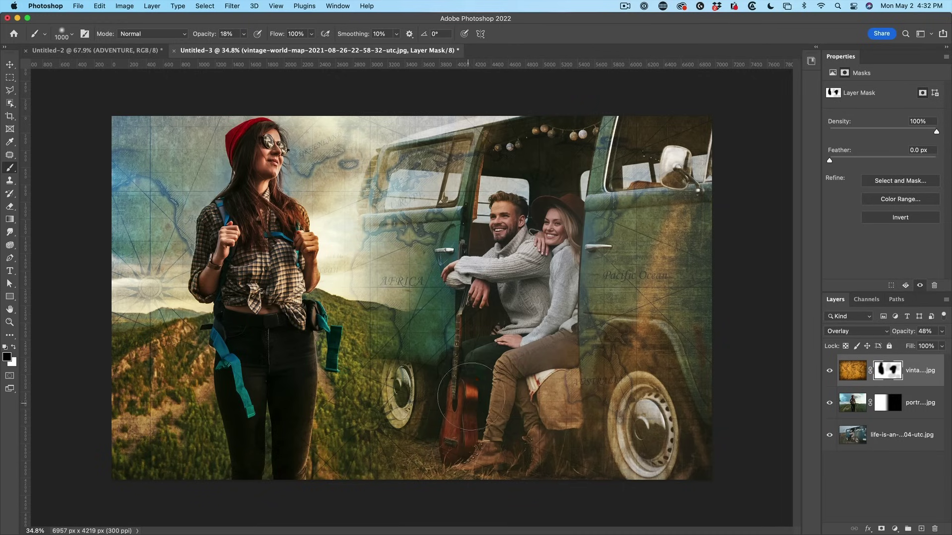
{"action": "left_click_drag", "start_coordinate": [458, 413], "coordinate": [372, 401]}
{"action": "mouse_move", "coordinate": [240, 373]}
{"action": "left_mouse_down"}
{"action": "mouse_move", "coordinate": [282, 393]}
{"action": "mouse_move", "coordinate": [305, 375]}
{"action": "mouse_move", "coordinate": [305, 479]}
{"action": "mouse_move", "coordinate": [218, 456]}
{"action": "mouse_move", "coordinate": [218, 330]}
{"action": "mouse_move", "coordinate": [223, 484]}
{"action": "mouse_move", "coordinate": [212, 510]}
{"action": "mouse_move", "coordinate": [202, 478]}
{"action": "mouse_move", "coordinate": [208, 396]}
{"action": "mouse_move", "coordinate": [153, 488]}
{"action": "mouse_move", "coordinate": [374, 252]}
{"action": "left_mouse_up"}
{"action": "mouse_move", "coordinate": [414, 172]}
{"action": "left_mouse_down"}
{"action": "mouse_move", "coordinate": [446, 159]}
{"action": "mouse_move", "coordinate": [331, 163]}
{"action": "mouse_move", "coordinate": [448, 137]}
{"action": "left_mouse_up"}
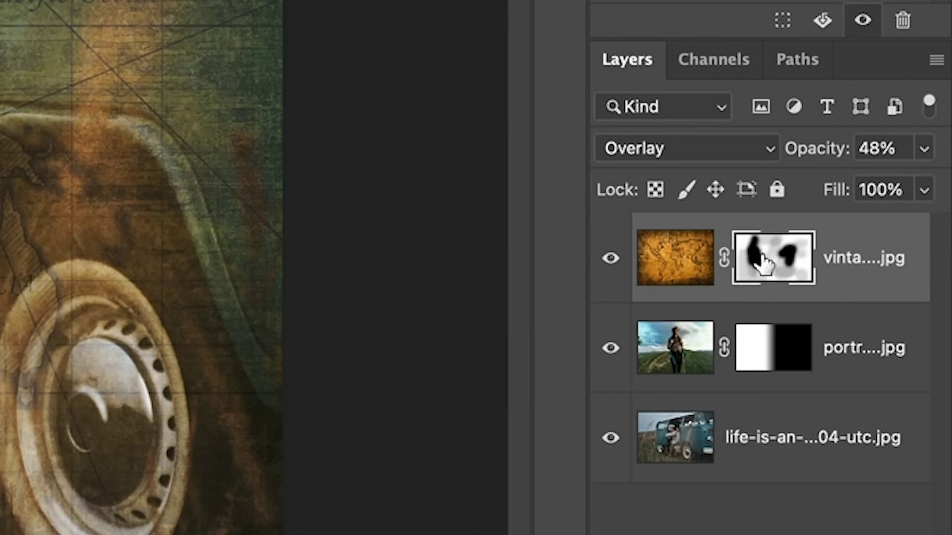
Step: Set the foreground colour to a rust orange (b65d23) sampled from the photo's brown tones
{"action": "left_click", "coordinate": [678, 270]}
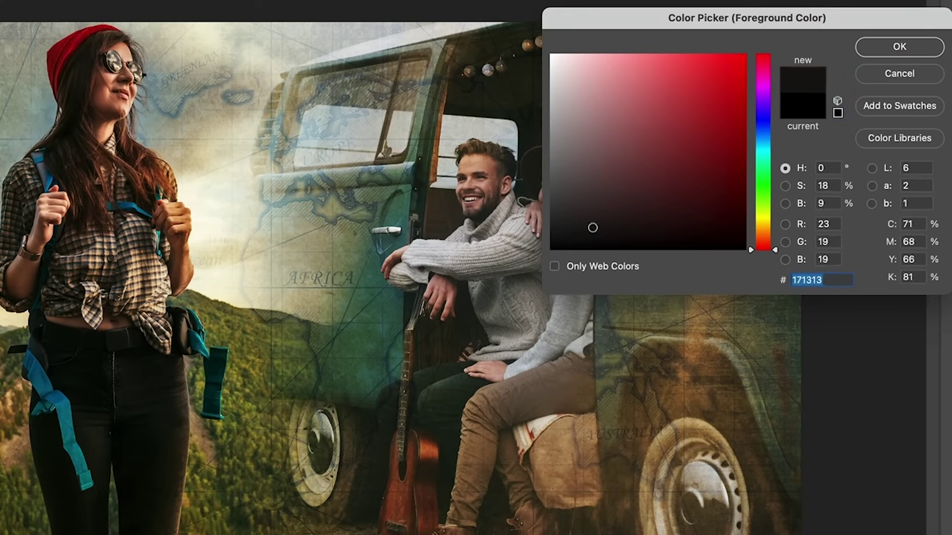
{"action": "left_click", "coordinate": [679, 125]}
{"action": "left_click_drag", "start_coordinate": [679, 125], "coordinate": [660, 146]}
{"action": "left_click", "coordinate": [760, 218]}
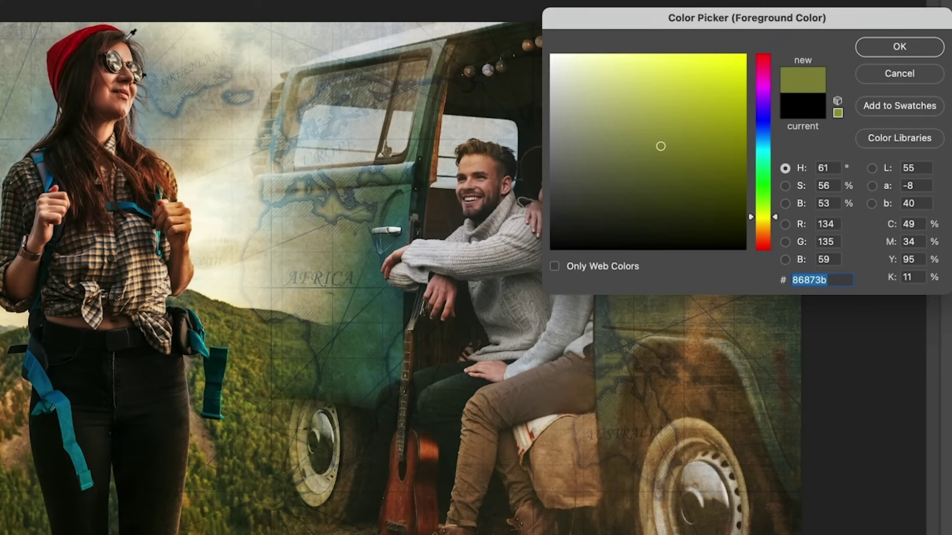
{"action": "left_click_drag", "start_coordinate": [144, 154], "coordinate": [164, 179]}
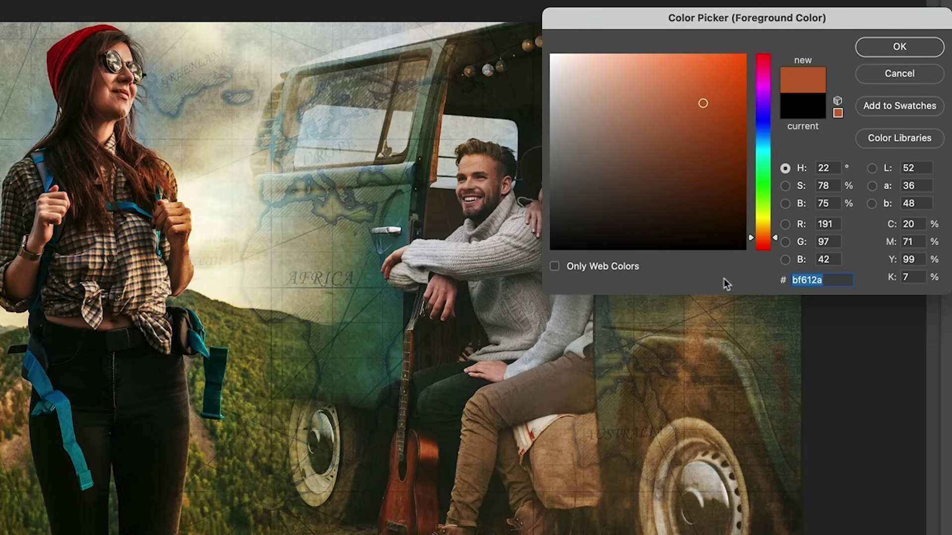
{"action": "left_click", "coordinate": [67, 48]}
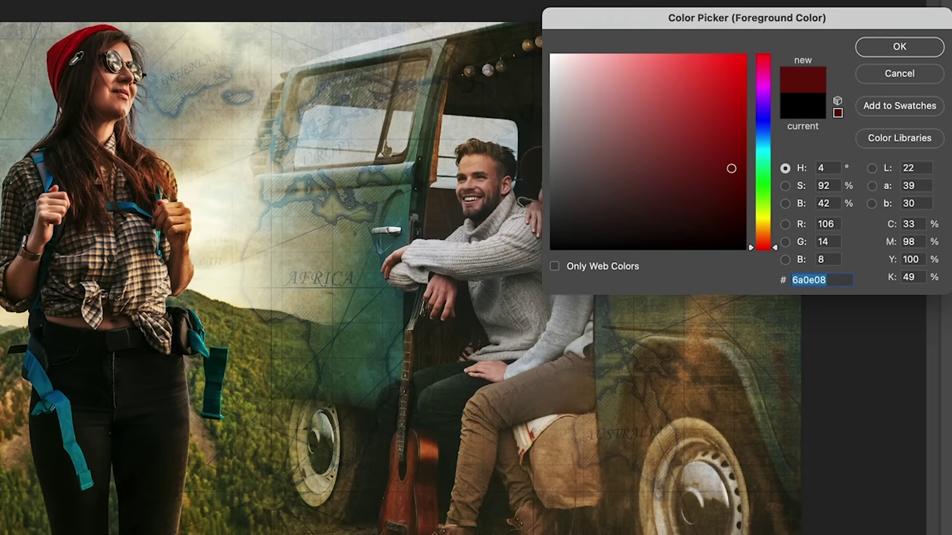
{"action": "left_click", "coordinate": [141, 161]}
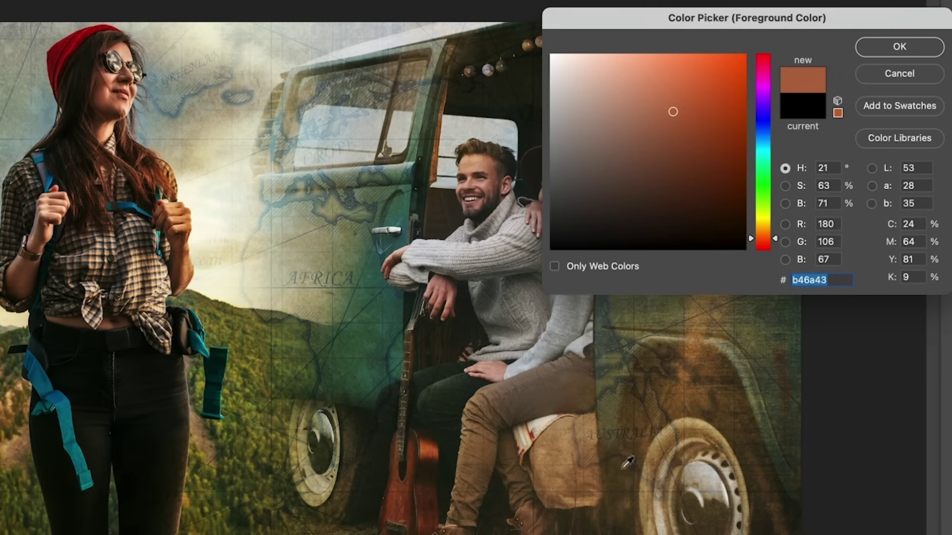
{"action": "left_click", "coordinate": [702, 433]}
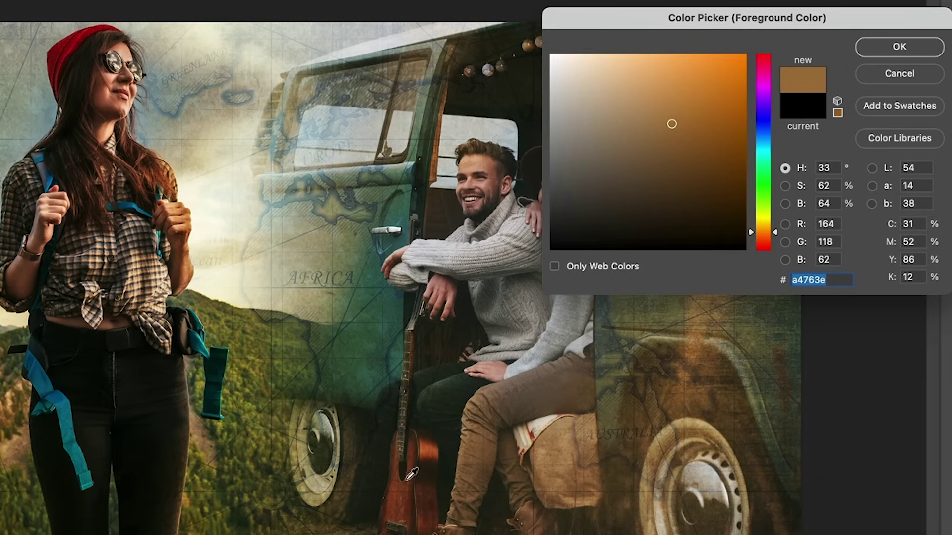
{"action": "left_click_drag", "start_coordinate": [407, 490], "coordinate": [429, 448]}
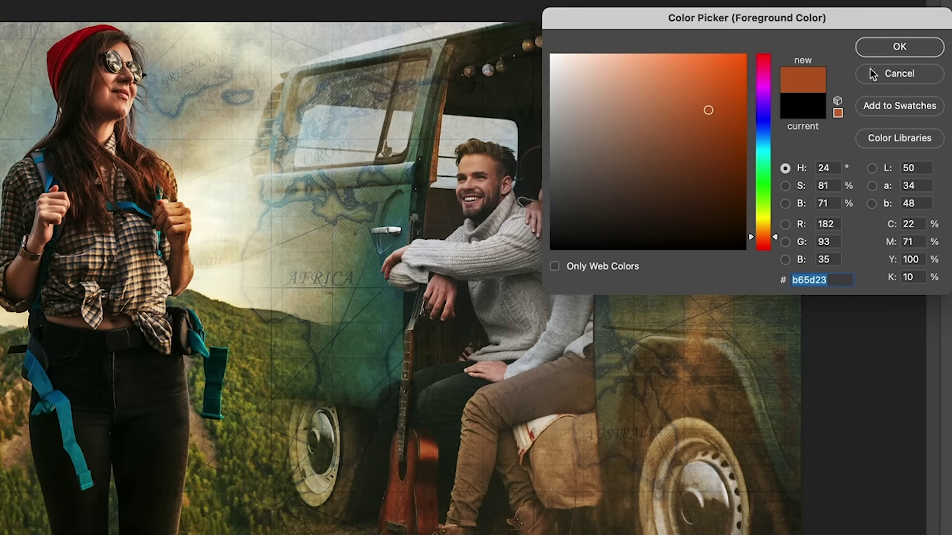
{"action": "left_click", "coordinate": [892, 48]}
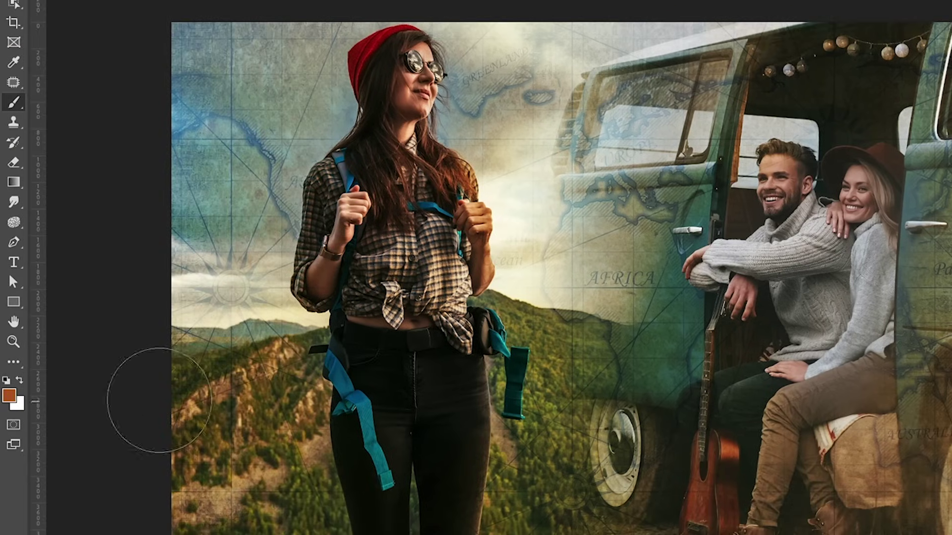
Step: Set the background colour to a light blue (6ba1b4) sampled from the hiker's strap and lightened
{"action": "left_click", "coordinate": [23, 403]}
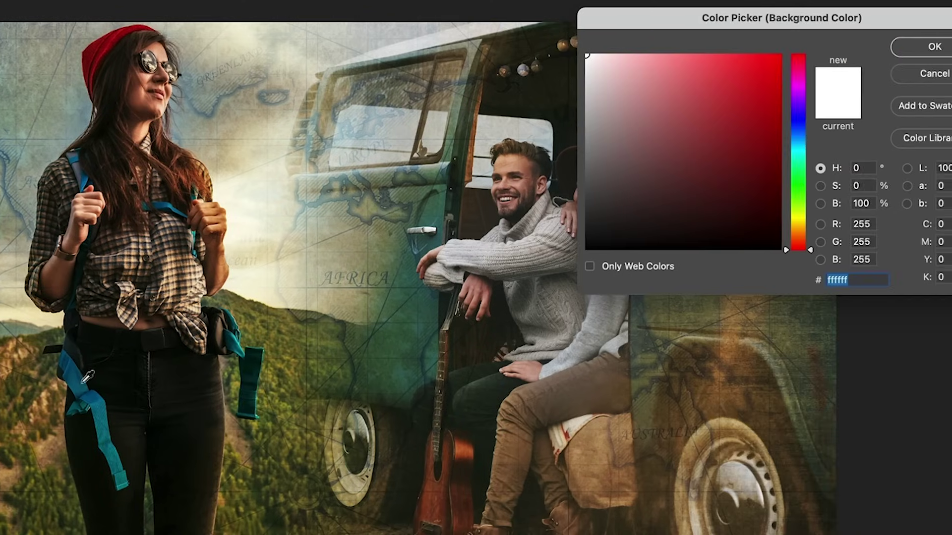
{"action": "left_click", "coordinate": [342, 379]}
{"action": "left_click", "coordinate": [77, 377]}
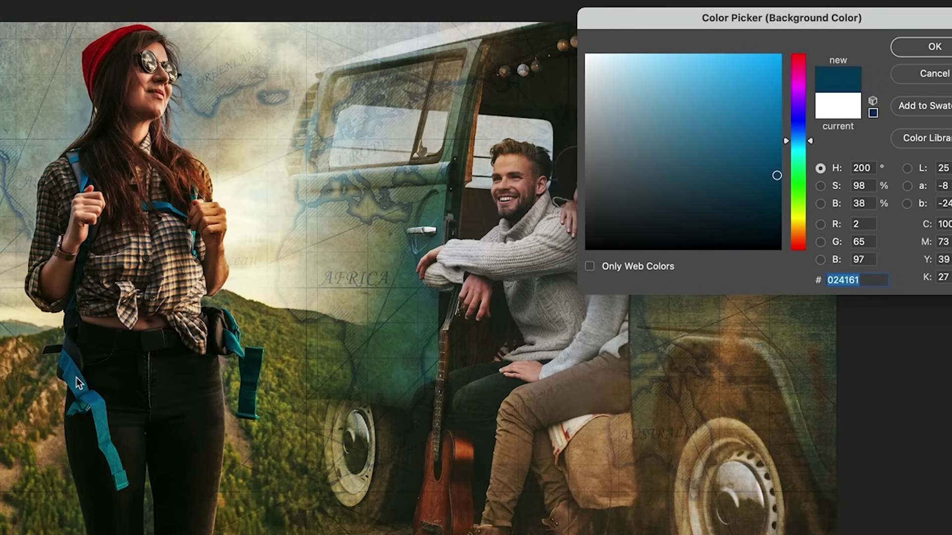
{"action": "left_click_drag", "start_coordinate": [723, 124], "coordinate": [664, 112]}
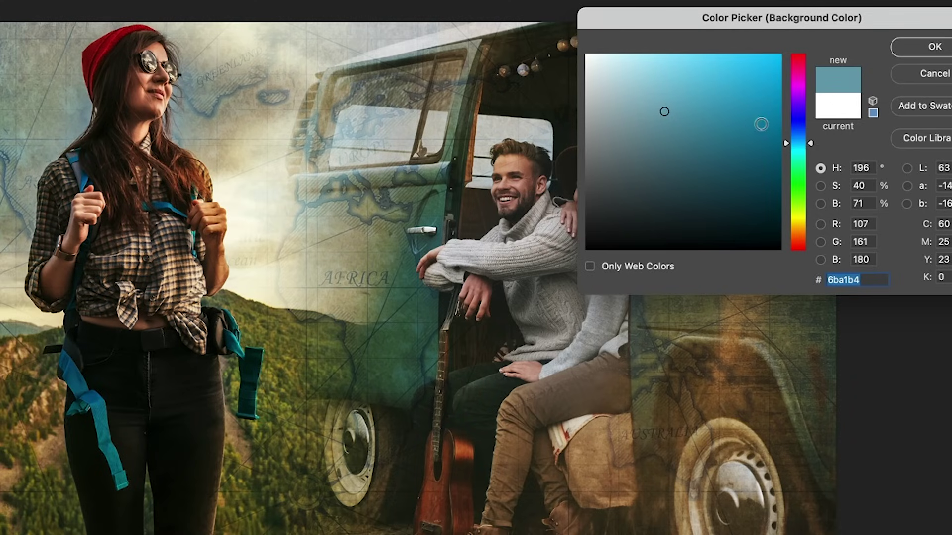
{"action": "left_click", "coordinate": [921, 51]}
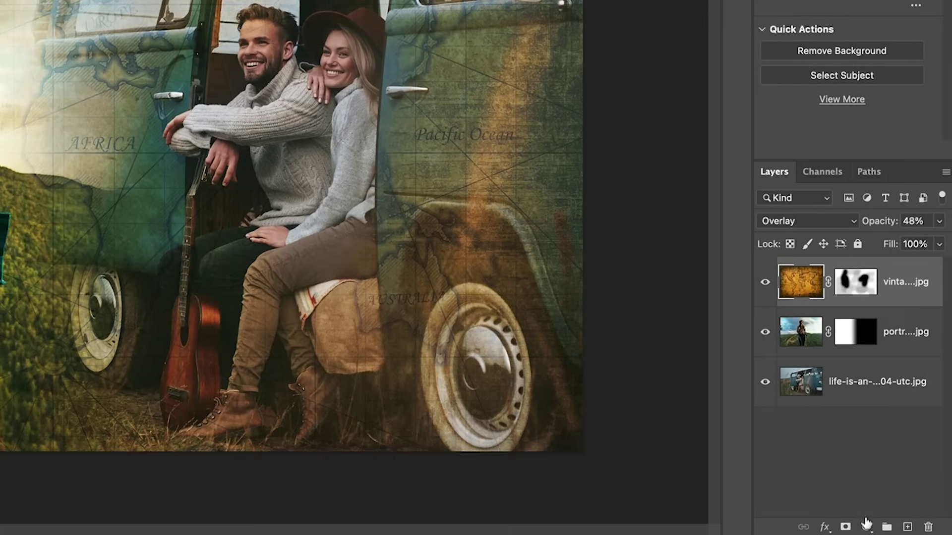
Step: Add a Gradient Fill layer using the orange-to-blue preset, angle near 0° and a wider scale
{"action": "left_click", "coordinate": [866, 526]}
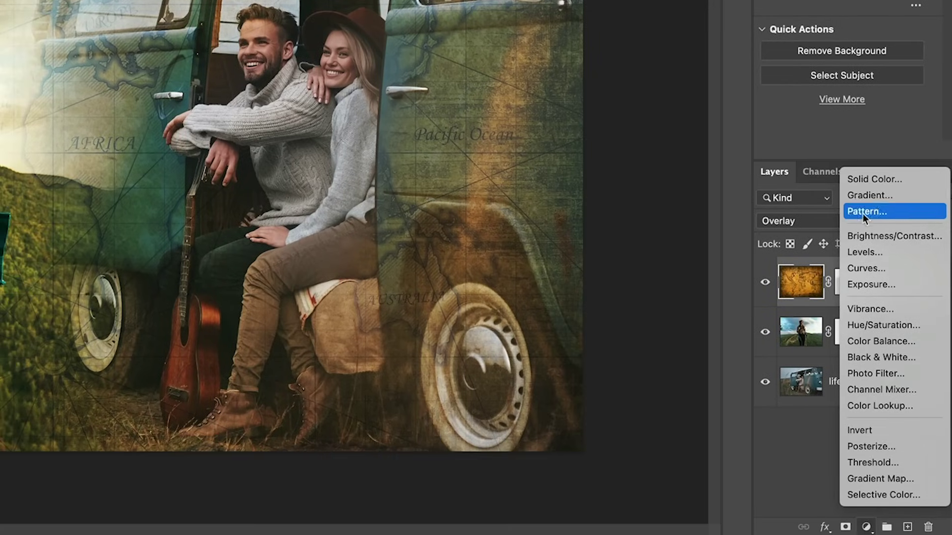
{"action": "left_click", "coordinate": [867, 196]}
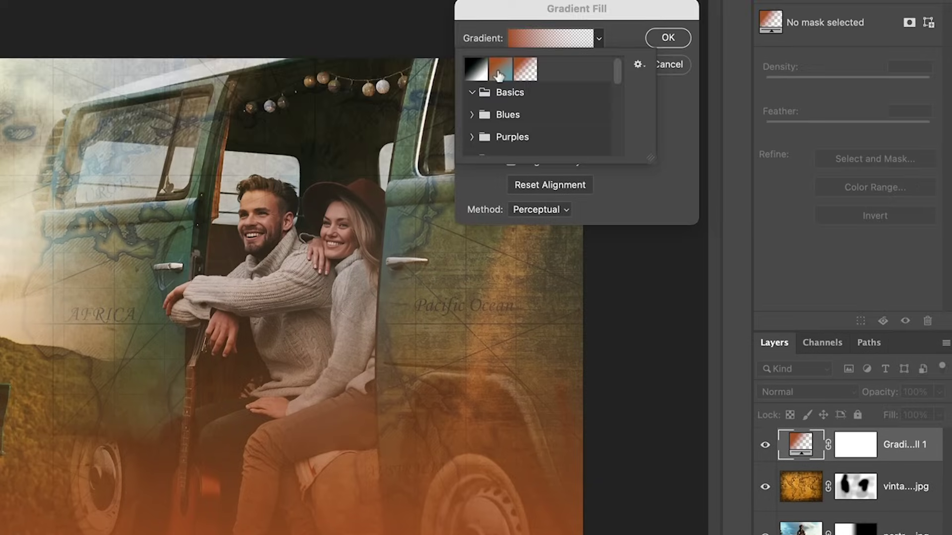
{"action": "left_click", "coordinate": [498, 74]}
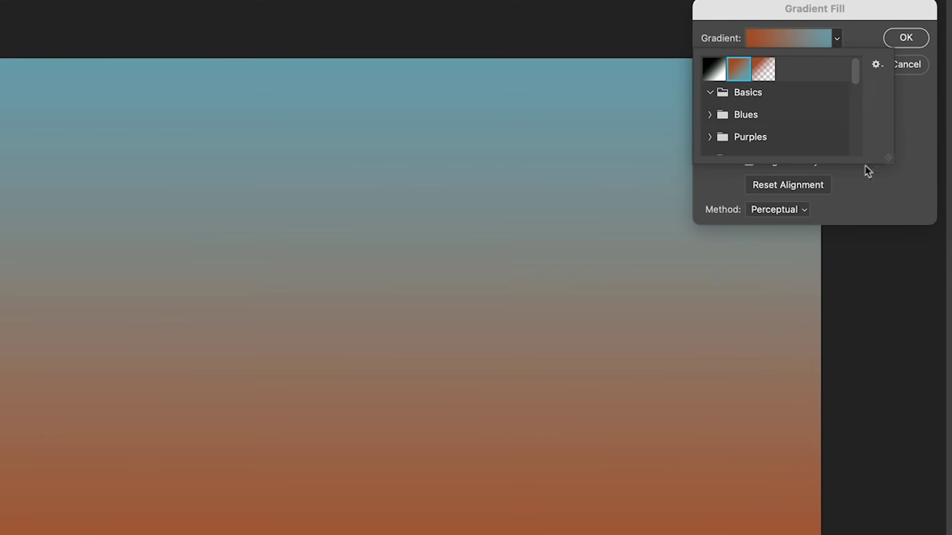
{"action": "left_click", "coordinate": [876, 14]}
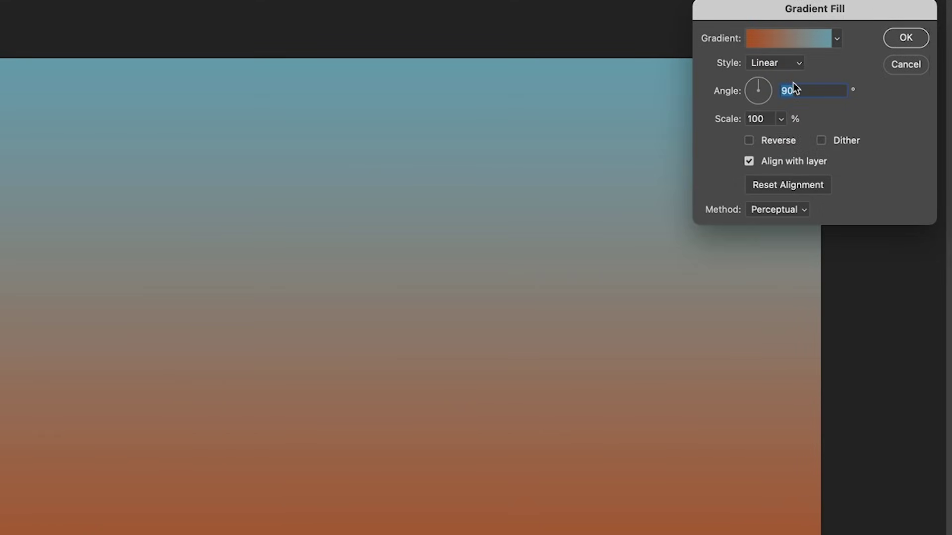
{"action": "left_click_drag", "start_coordinate": [764, 89], "coordinate": [737, 92]}
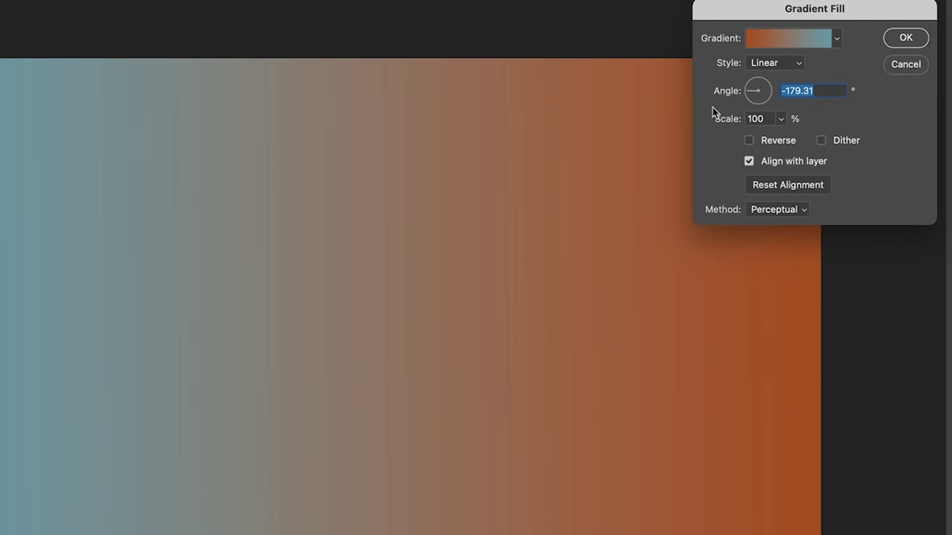
{"action": "left_click_drag", "start_coordinate": [750, 98], "coordinate": [771, 79]}
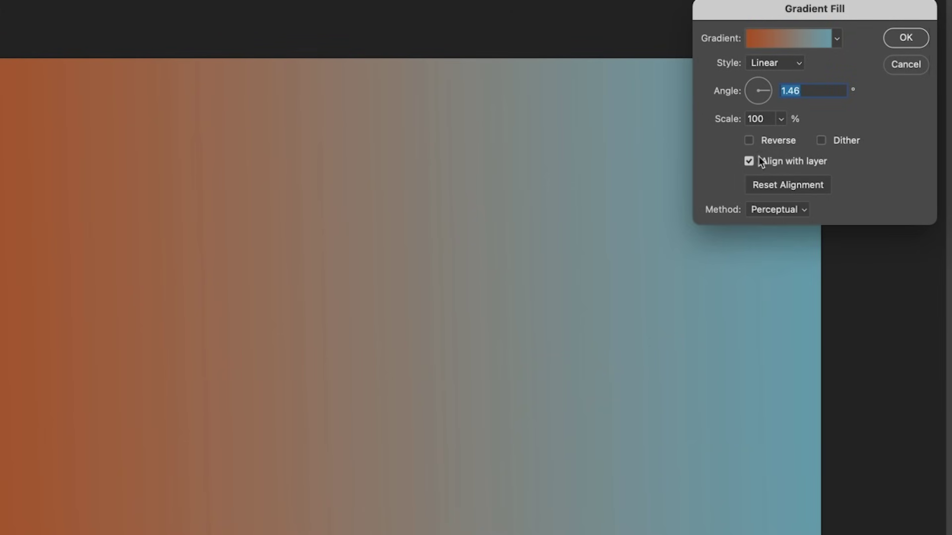
{"action": "left_click", "coordinate": [782, 119]}
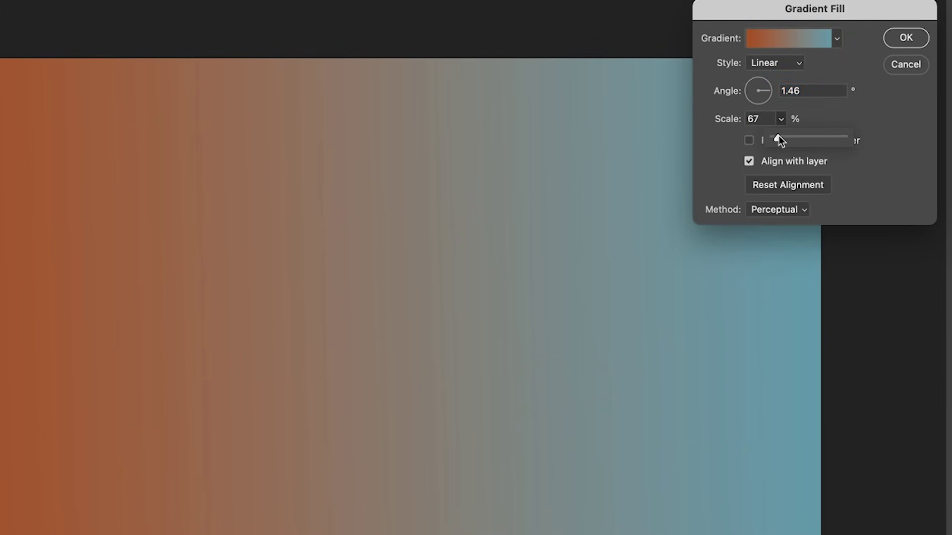
{"action": "mouse_move", "coordinate": [776, 136]}
{"action": "left_mouse_down"}
{"action": "mouse_move", "coordinate": [801, 136]}
{"action": "mouse_move", "coordinate": [776, 136]}
{"action": "left_mouse_up"}
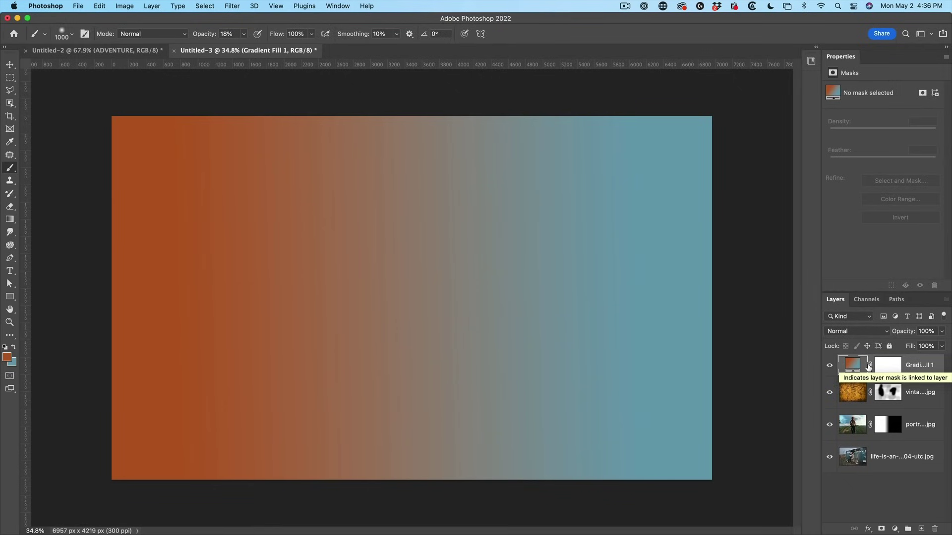
Step: Set the Gradient Fill layer to Color blend mode at 32% opacity, comparing with it hidden
{"action": "left_click", "coordinate": [837, 336]}
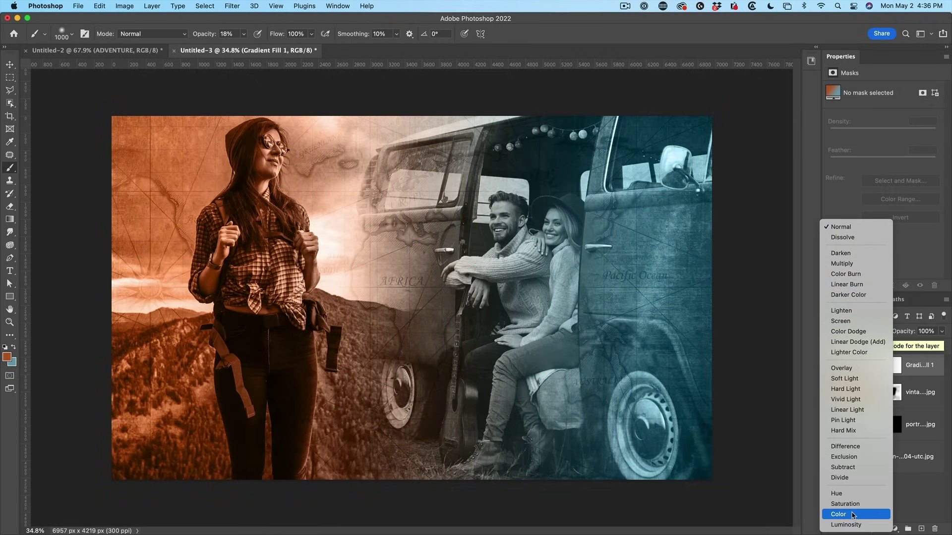
{"action": "left_click", "coordinate": [853, 516]}
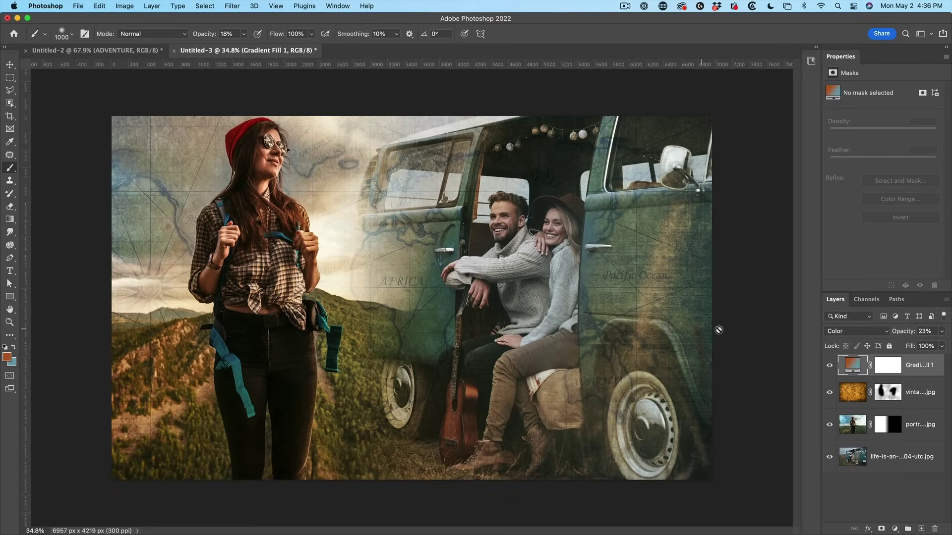
{"action": "left_click", "coordinate": [830, 366]}
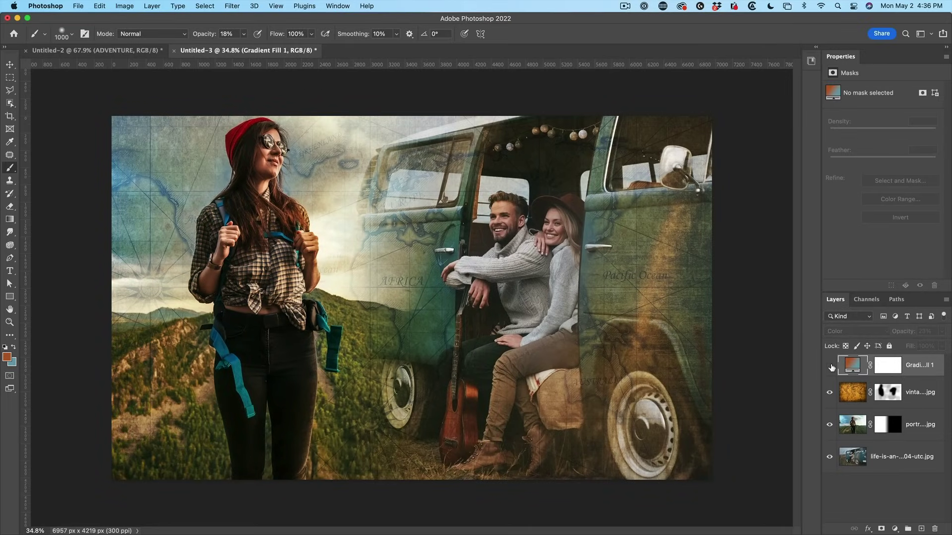
{"action": "left_click", "coordinate": [830, 366]}
{"action": "left_click_drag", "start_coordinate": [902, 335], "coordinate": [903, 335]}
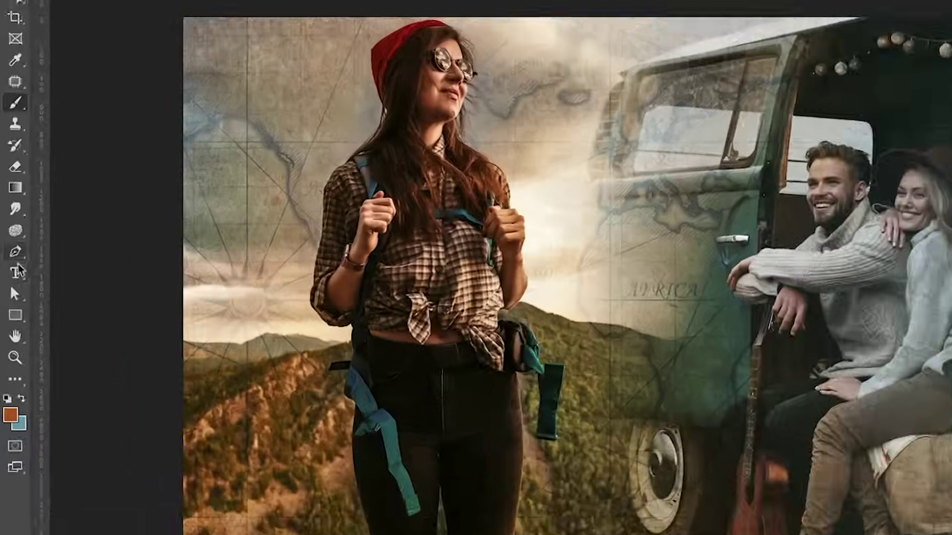
Step: Make the ADVENTURE text white at 215 pt and drag it across the lower canvas
{"action": "left_click", "coordinate": [16, 271]}
{"action": "left_click", "coordinate": [78, 270]}
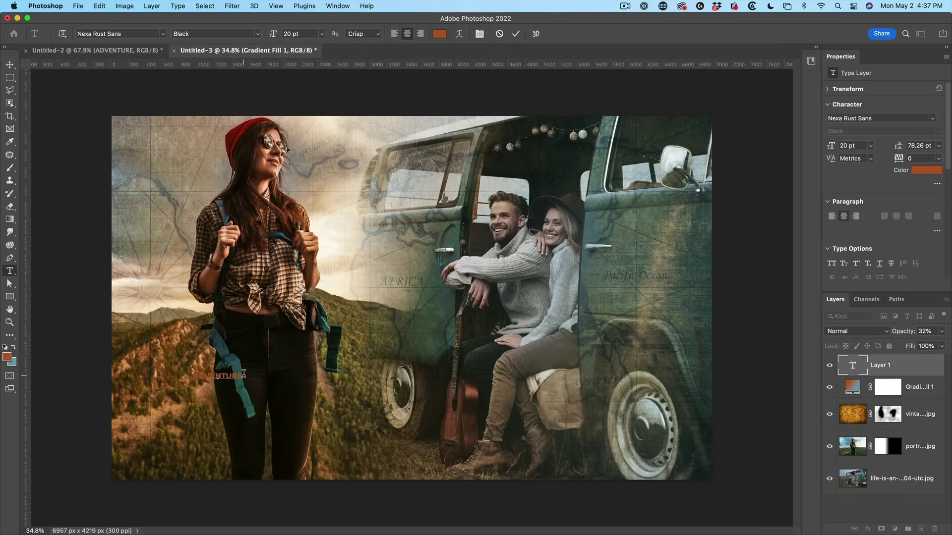
{"action": "left_click_drag", "start_coordinate": [238, 374], "coordinate": [145, 377]}
{"action": "left_click", "coordinate": [439, 33]}
{"action": "left_click_drag", "start_coordinate": [555, 145], "coordinate": [550, 137]}
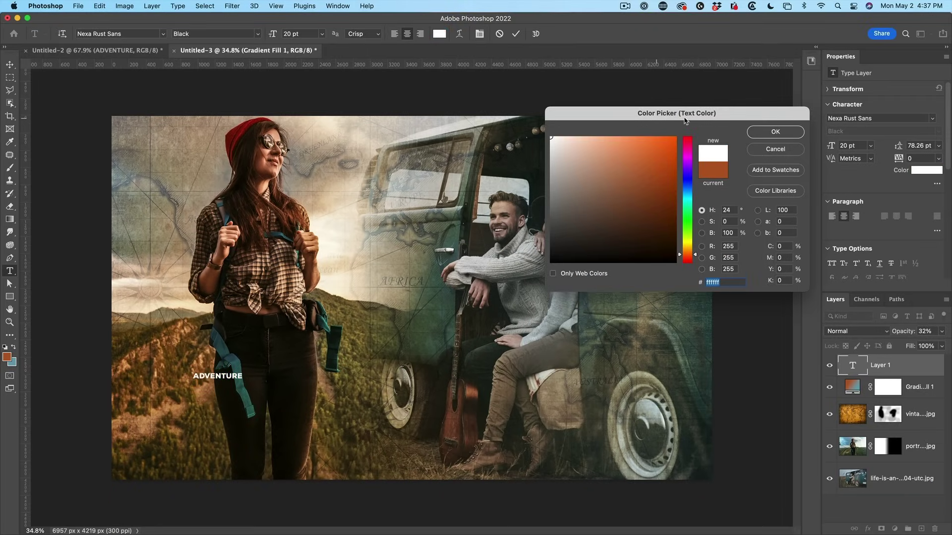
{"action": "left_click", "coordinate": [773, 131]}
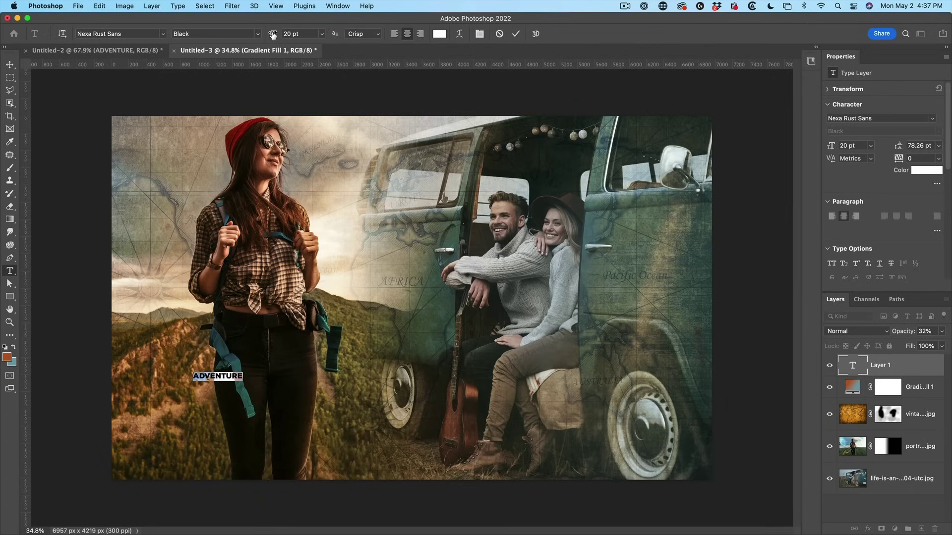
{"action": "left_click_drag", "start_coordinate": [272, 34], "coordinate": [369, 36]}
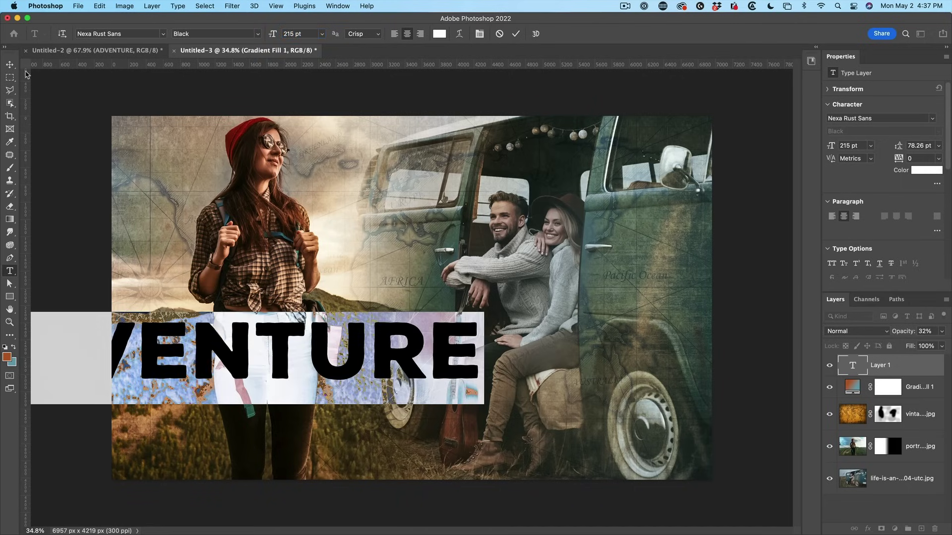
{"action": "left_click", "coordinate": [9, 64]}
{"action": "left_click_drag", "start_coordinate": [271, 349], "coordinate": [464, 391]}
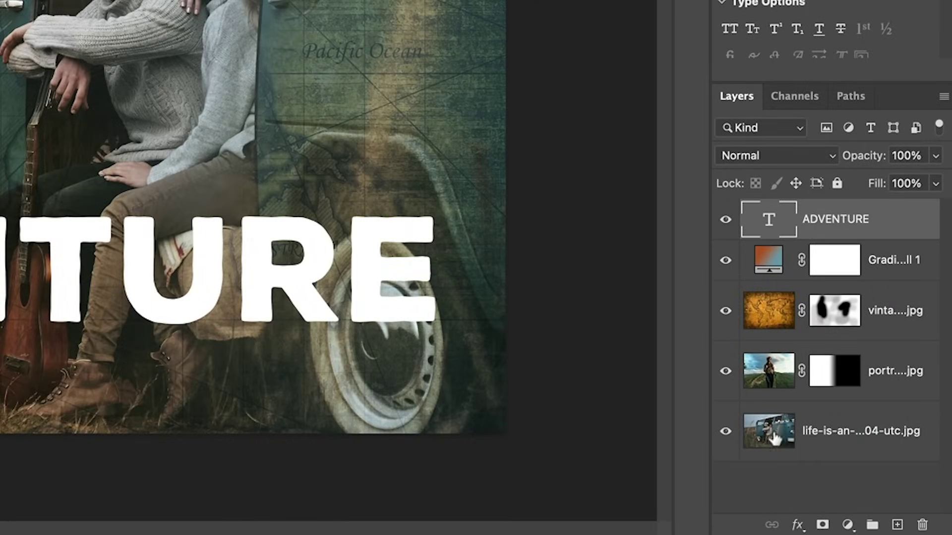
Step: Add a drop shadow to the ADVENTURE text with Distance 0 and Size about 87 px
{"action": "left_click", "coordinate": [796, 525]}
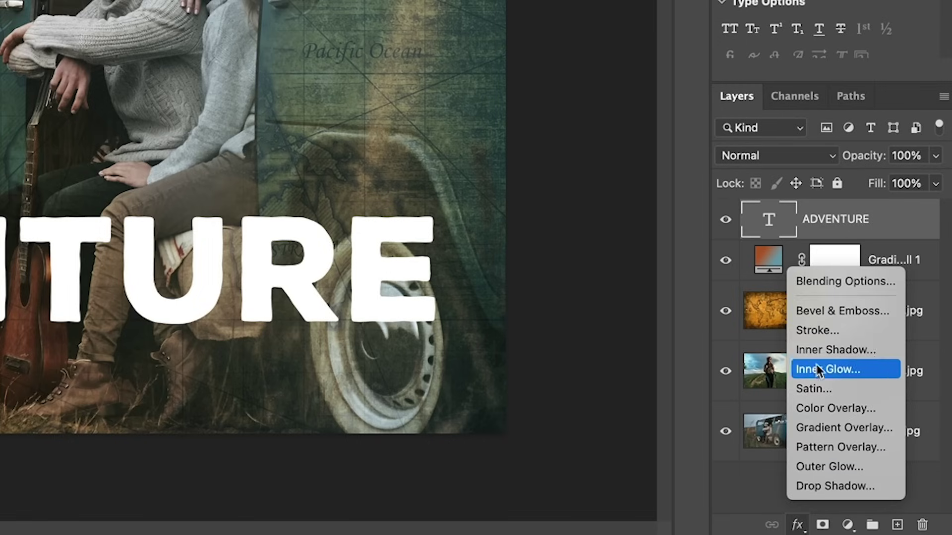
{"action": "left_click", "coordinate": [823, 486]}
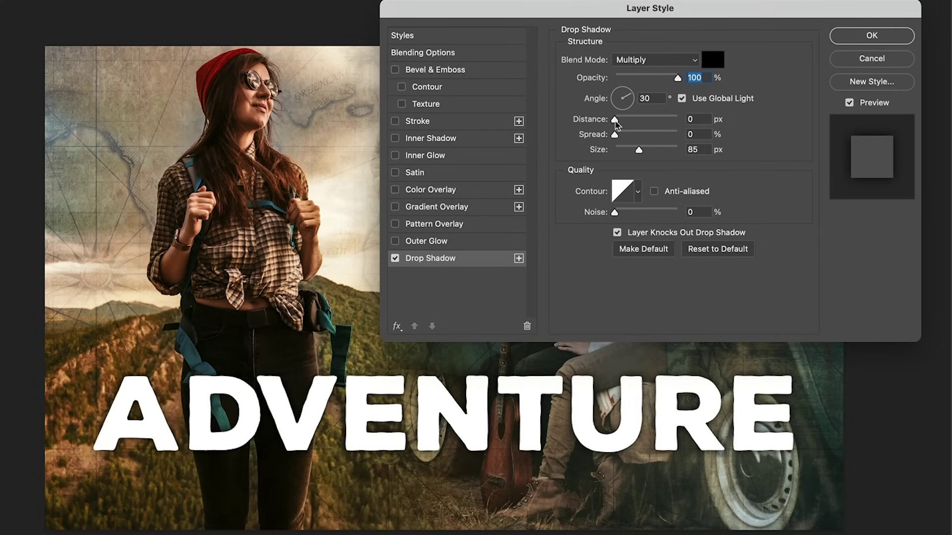
{"action": "left_click_drag", "start_coordinate": [615, 120], "coordinate": [593, 120]}
{"action": "left_click_drag", "start_coordinate": [639, 150], "coordinate": [643, 153]}
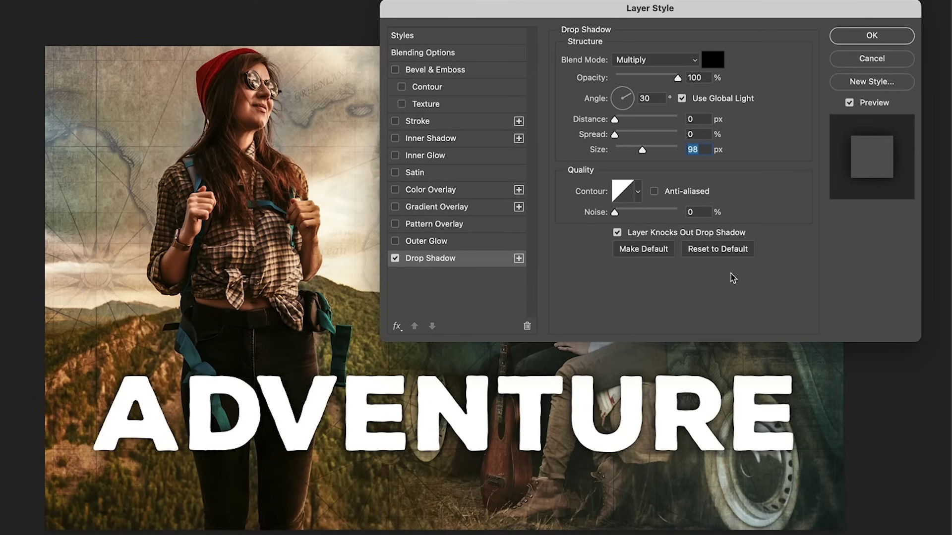
{"action": "mouse_move", "coordinate": [642, 150]}
{"action": "left_mouse_down"}
{"action": "mouse_move", "coordinate": [624, 153]}
{"action": "mouse_move", "coordinate": [639, 152]}
{"action": "left_mouse_up"}
Step: Set the text's Fill Opacity to 0% in Blending Options and fine-tune the shadow's opacity
{"action": "left_click", "coordinate": [427, 38]}
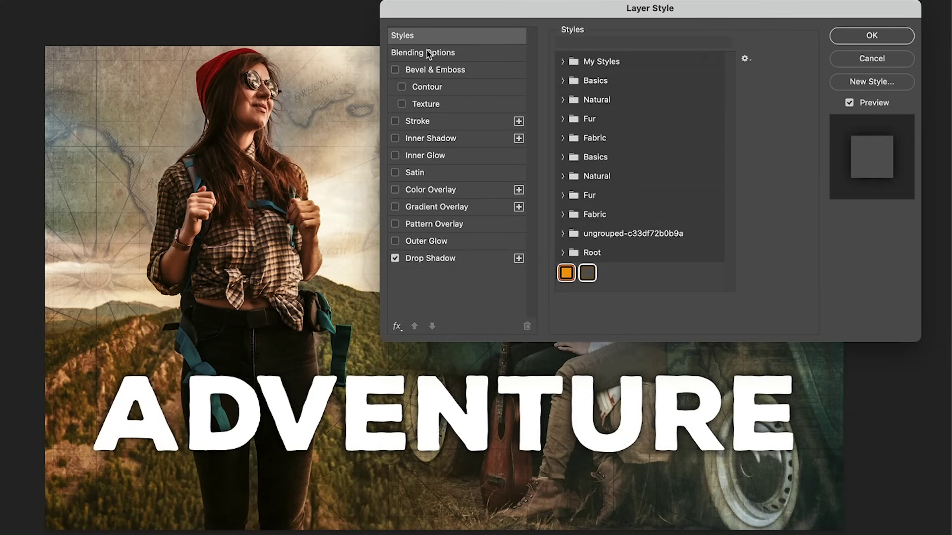
{"action": "left_click", "coordinate": [427, 52]}
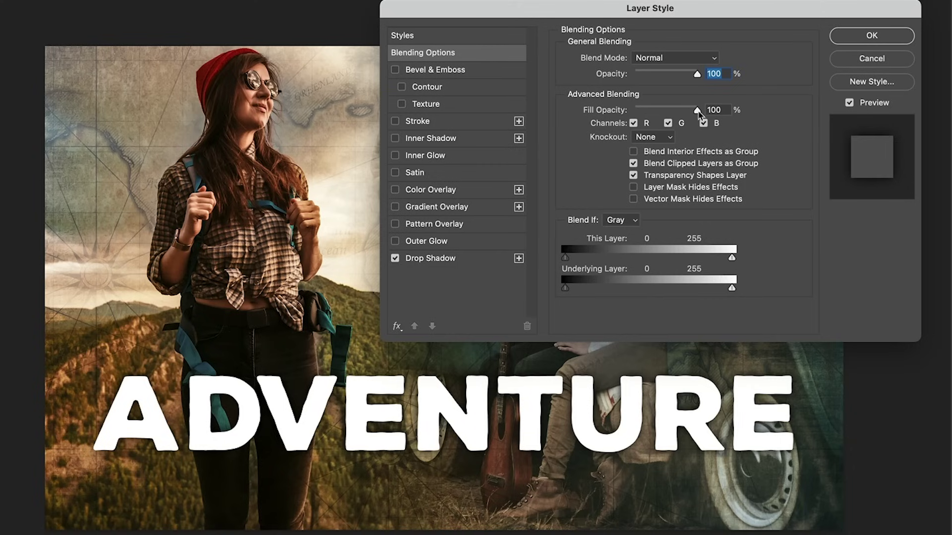
{"action": "left_click_drag", "start_coordinate": [697, 110], "coordinate": [631, 116]}
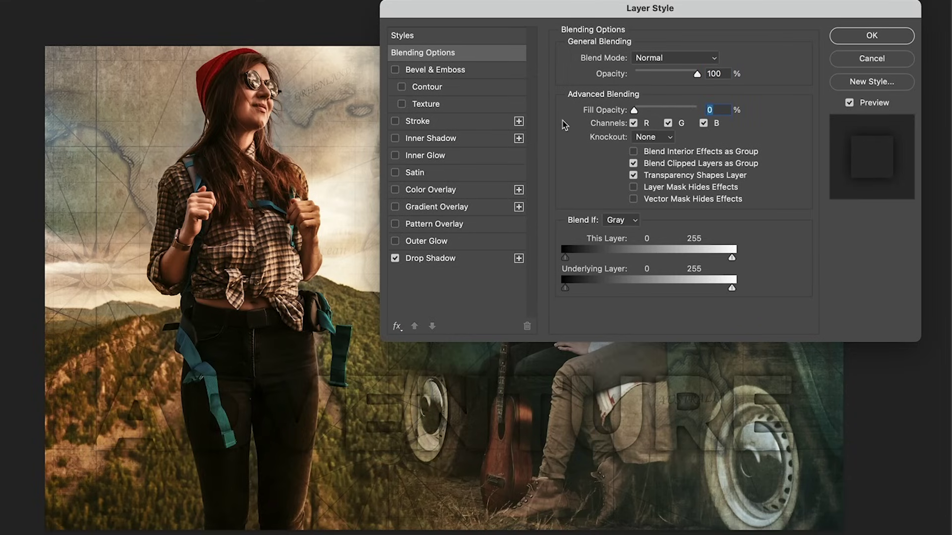
{"action": "left_click", "coordinate": [446, 261]}
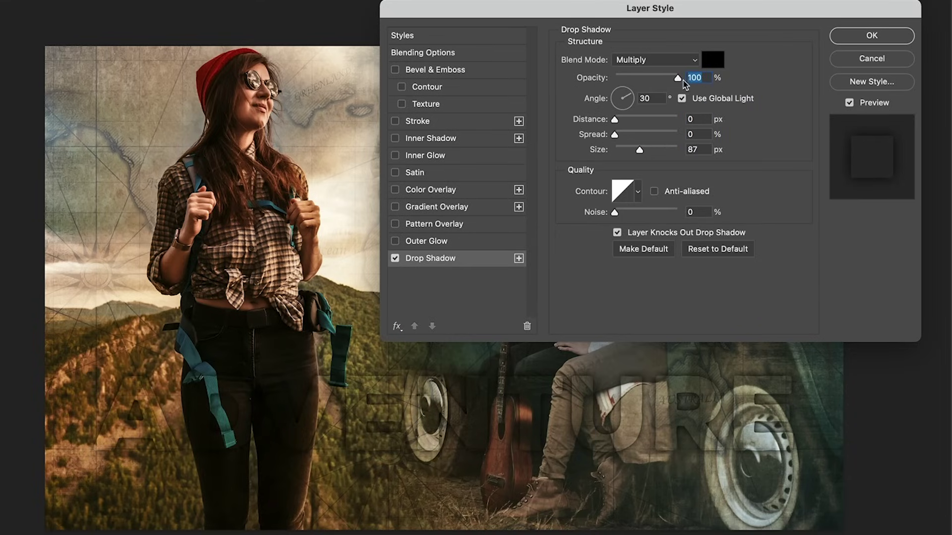
{"action": "mouse_move", "coordinate": [677, 78]}
{"action": "left_mouse_down"}
{"action": "mouse_move", "coordinate": [629, 79]}
{"action": "mouse_move", "coordinate": [677, 80]}
{"action": "left_mouse_up"}
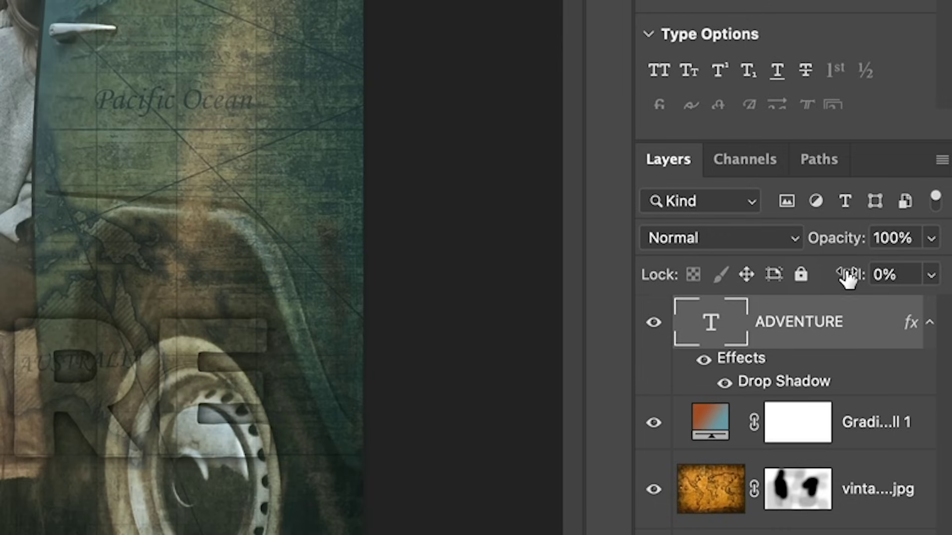
Step: Set the ADVENTURE fill to 9%, duplicate the layer, and give the copy 100% fill
{"action": "left_click_drag", "start_coordinate": [857, 276], "coordinate": [867, 277]}
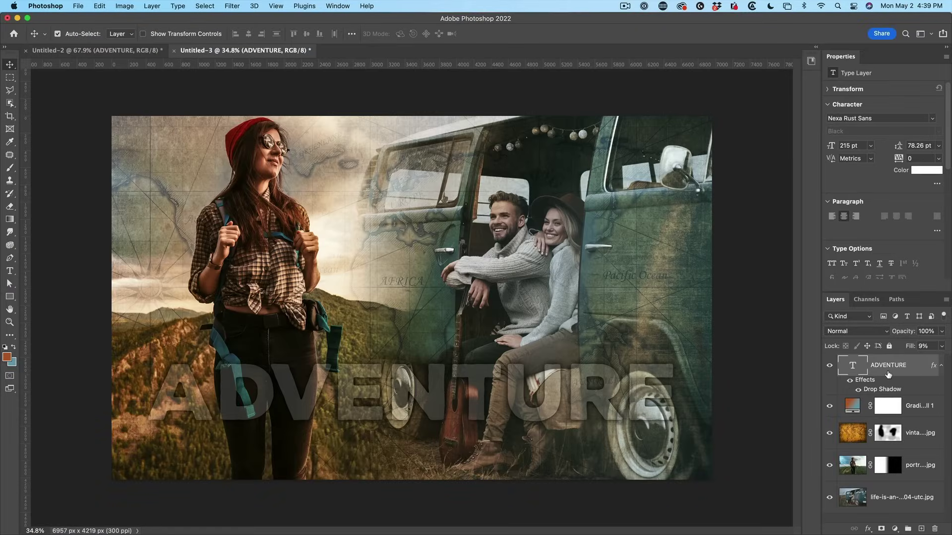
{"action": "key", "text": "super+j"}
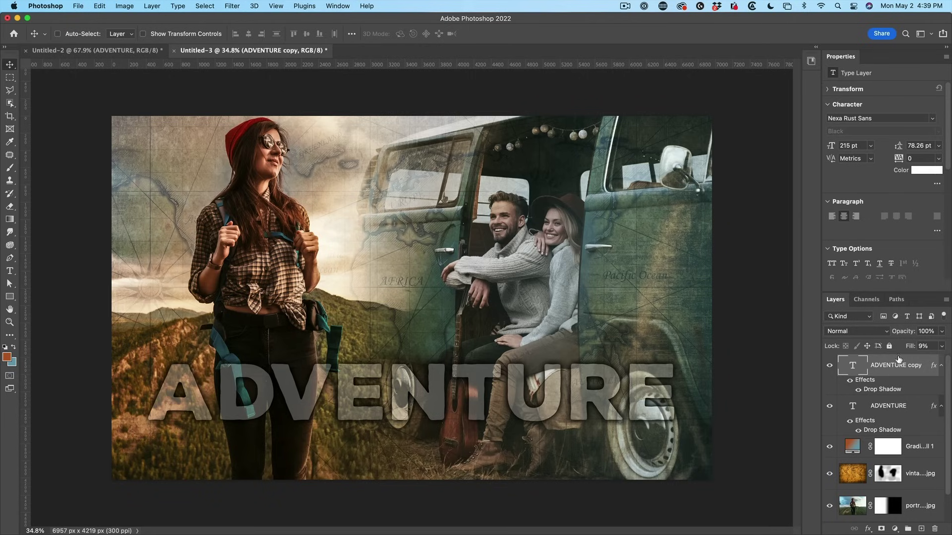
{"action": "left_click", "coordinate": [931, 331]}
{"action": "left_click", "coordinate": [923, 346]}
{"action": "type", "text": "100"}
{"action": "key", "text": "Return"}
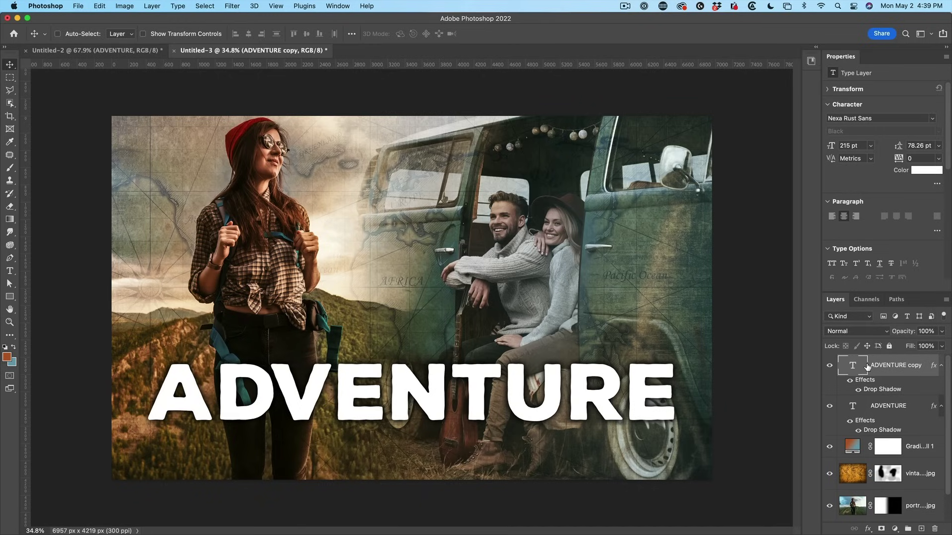
Step: Mask the ADVENTURE copy with a black-to-white gradient fade and lower its opacity to 53%
{"action": "left_click", "coordinate": [881, 529]}
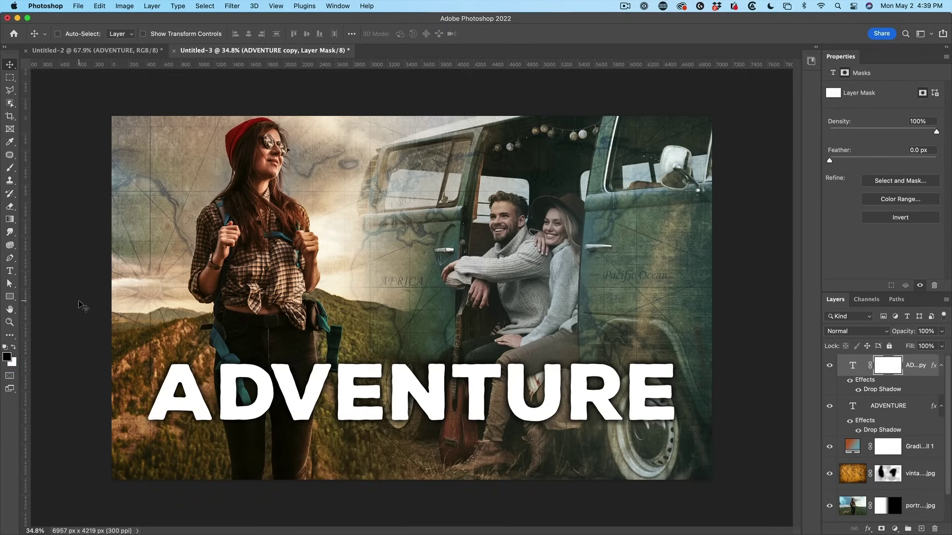
{"action": "left_click", "coordinate": [10, 221]}
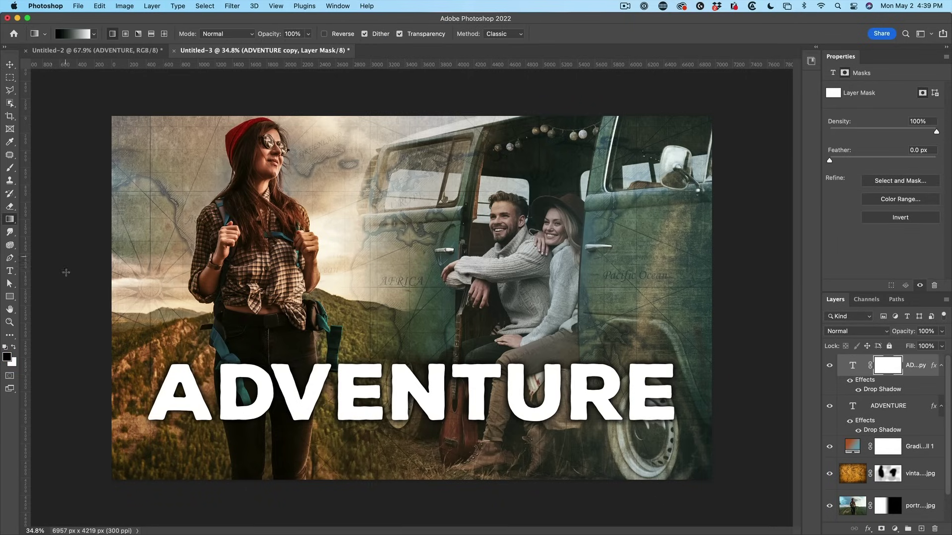
{"action": "key", "text": "x"}
{"action": "left_click_drag", "start_coordinate": [345, 416], "coordinate": [345, 417]}
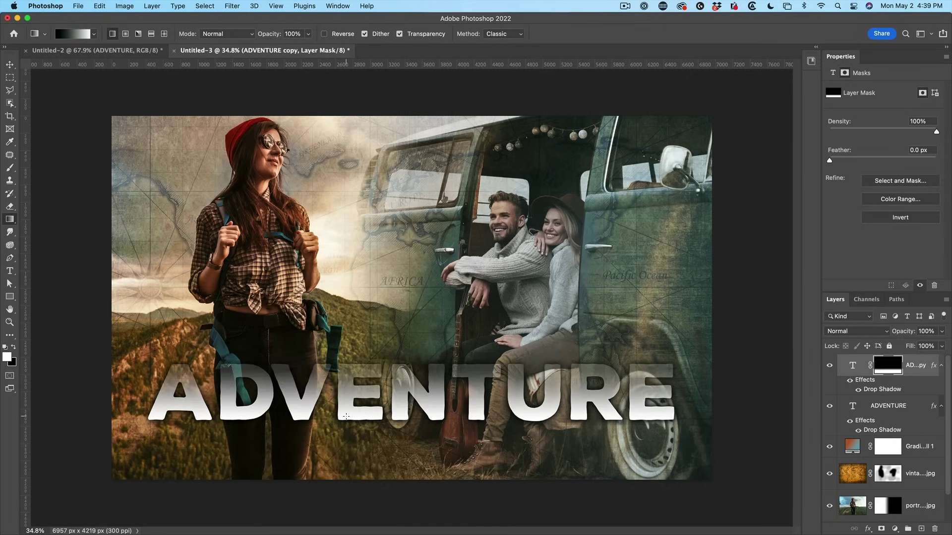
{"action": "mouse_move", "coordinate": [346, 416]}
{"action": "left_mouse_down"}
{"action": "mouse_move", "coordinate": [353, 370]}
{"action": "mouse_move", "coordinate": [368, 345]}
{"action": "left_mouse_up"}
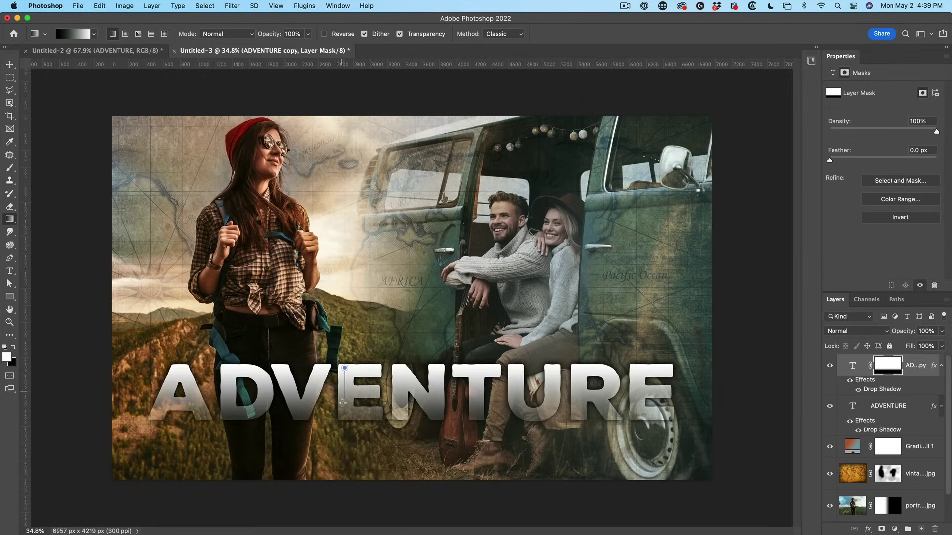
{"action": "left_click_drag", "start_coordinate": [345, 416], "coordinate": [346, 417]}
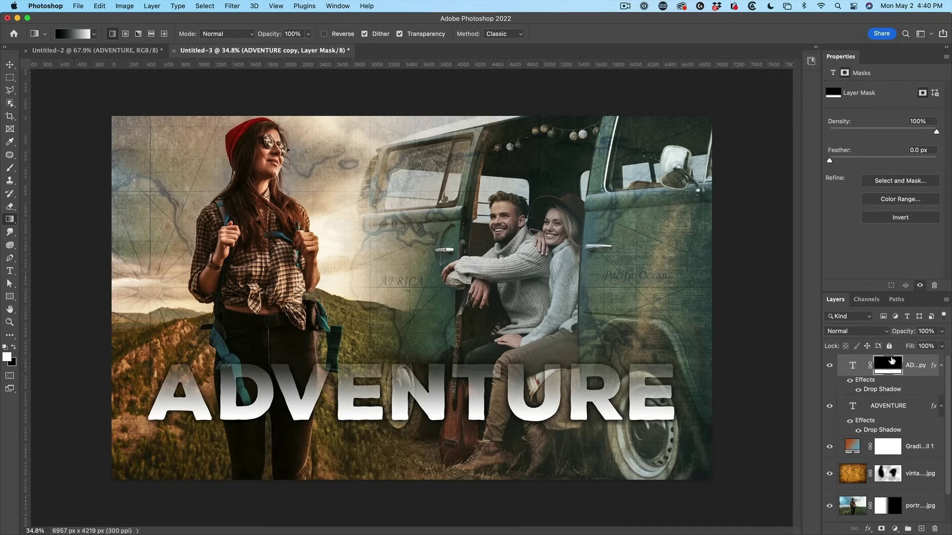
{"action": "left_click_drag", "start_coordinate": [903, 333], "coordinate": [767, 338]}
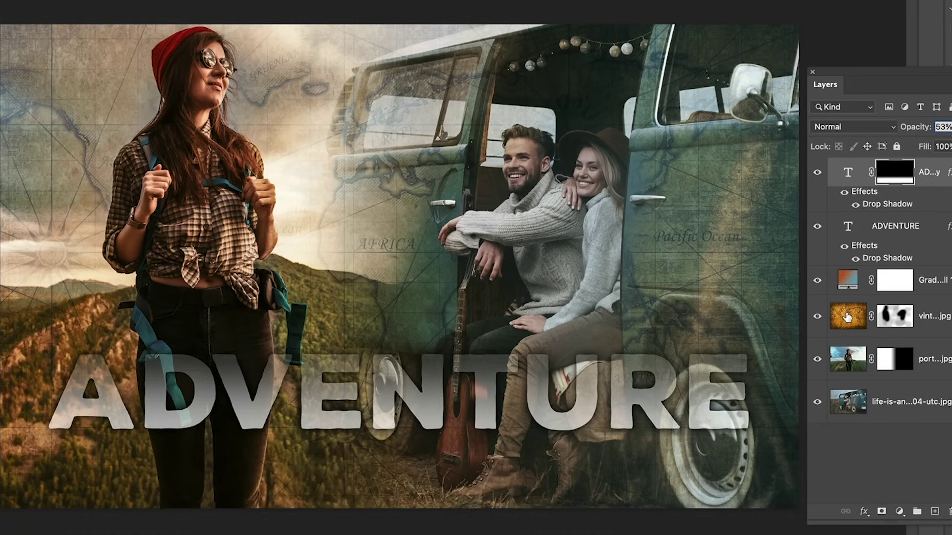
Step: Show the vintage map layer and switch its blend mode from Overlay to Screen
{"action": "left_click", "coordinate": [848, 317]}
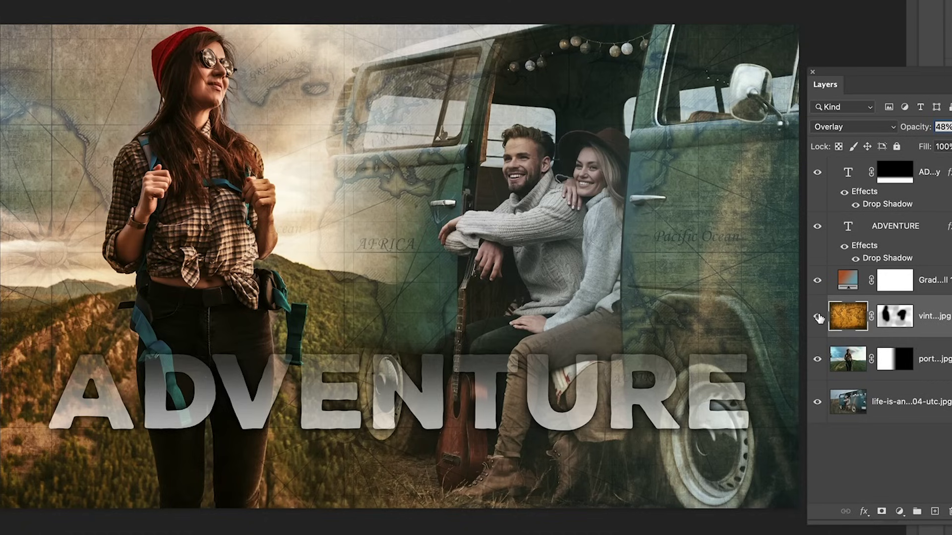
{"action": "left_click", "coordinate": [818, 317]}
{"action": "left_click", "coordinate": [860, 126]}
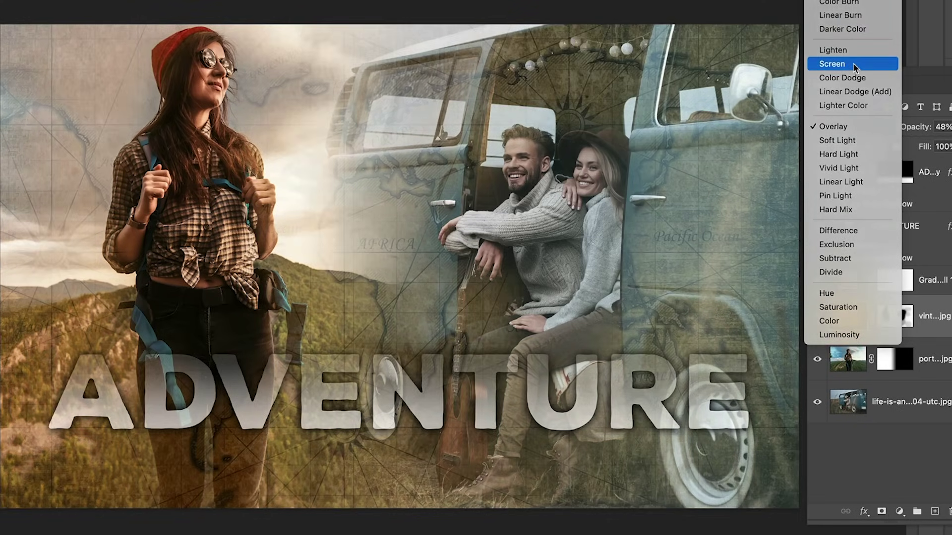
{"action": "left_click", "coordinate": [855, 67]}
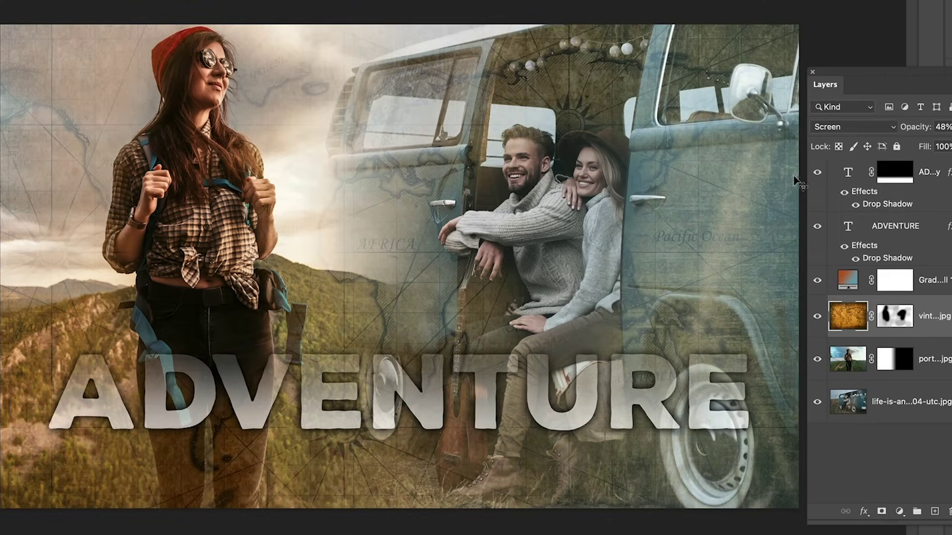